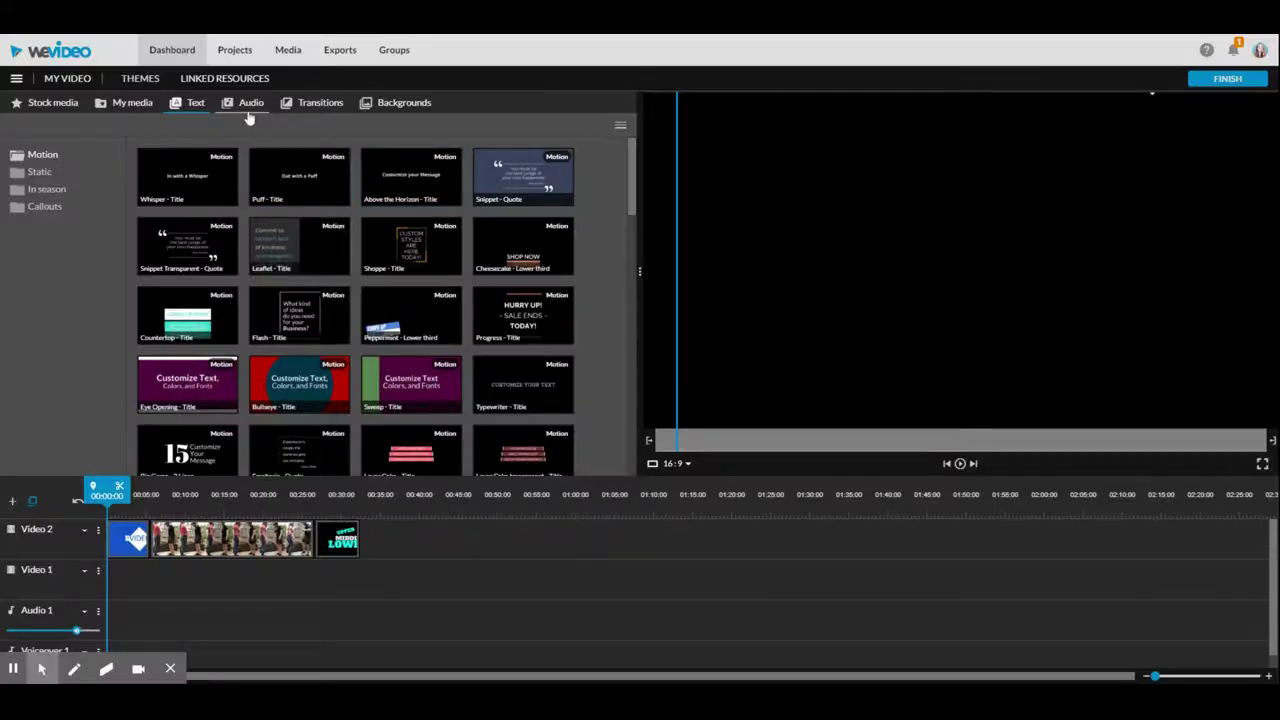
Mute the main Video 2 clip's original sound by switching its Volume toggle off
click(183, 543)
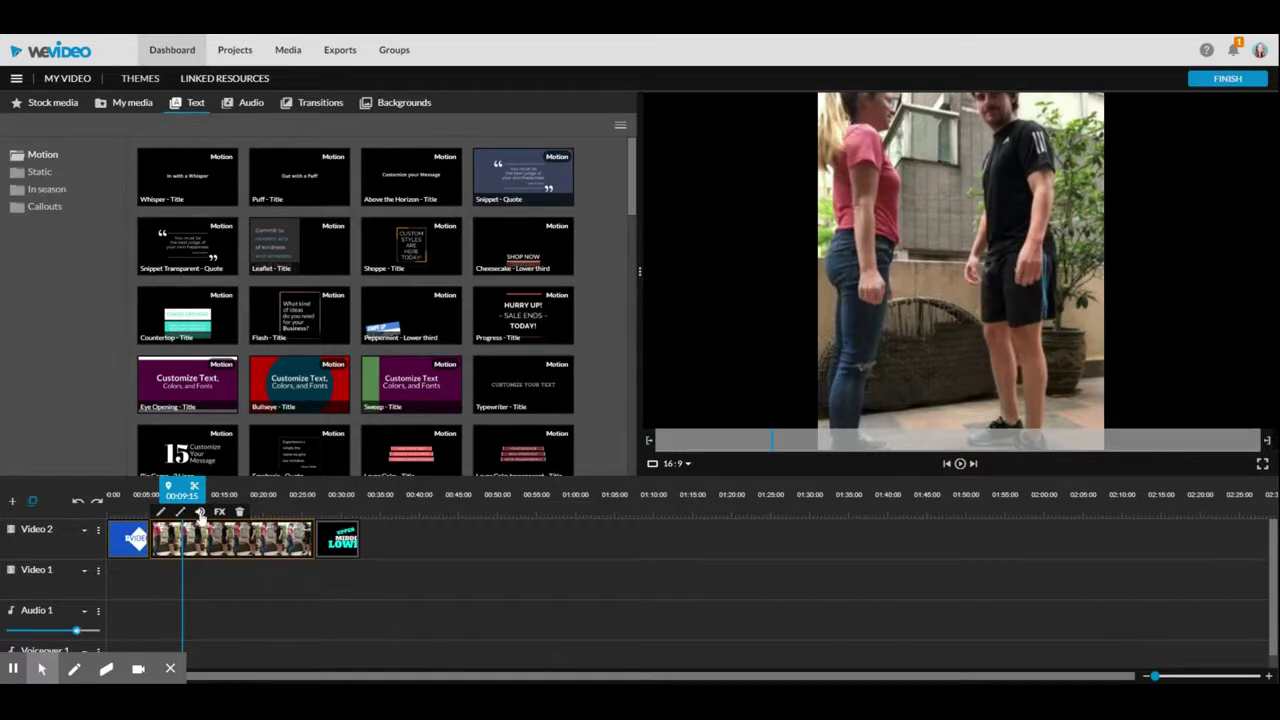
click(200, 512)
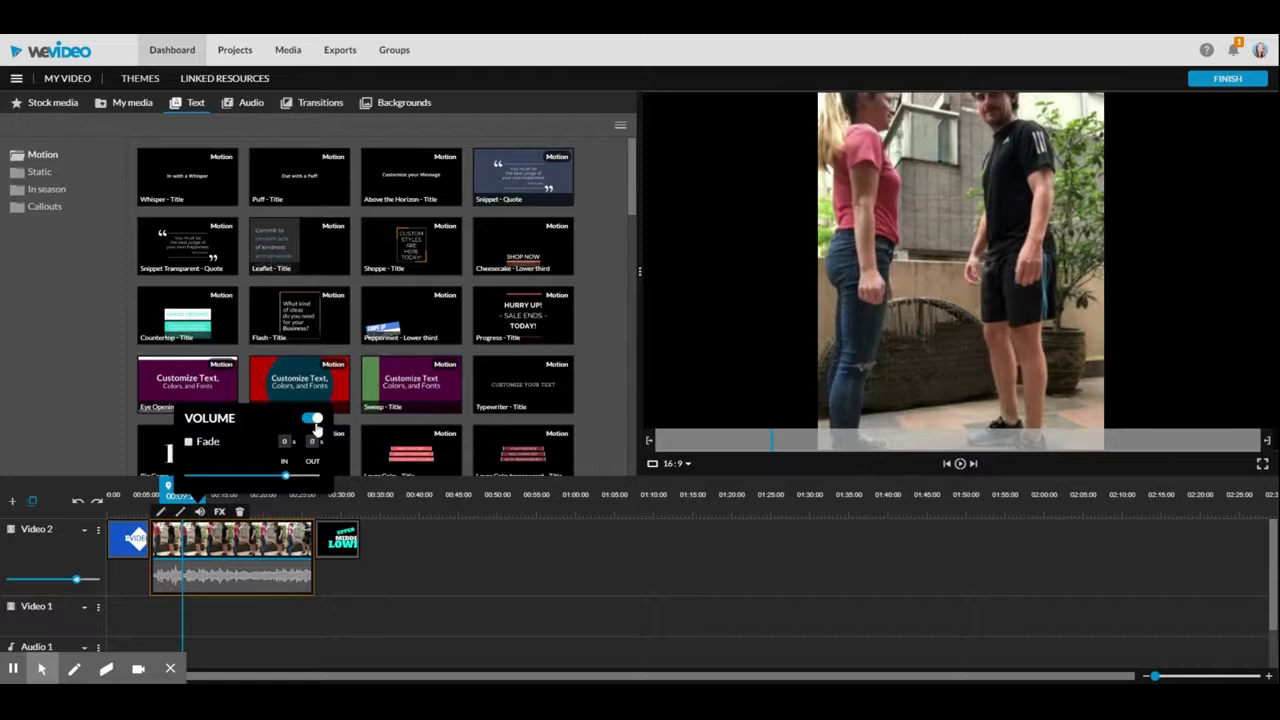
click(311, 421)
Preview the 8Bit Chiptune, Moment Of Inspiration and Summer Rock tracks in Free Music
click(249, 106)
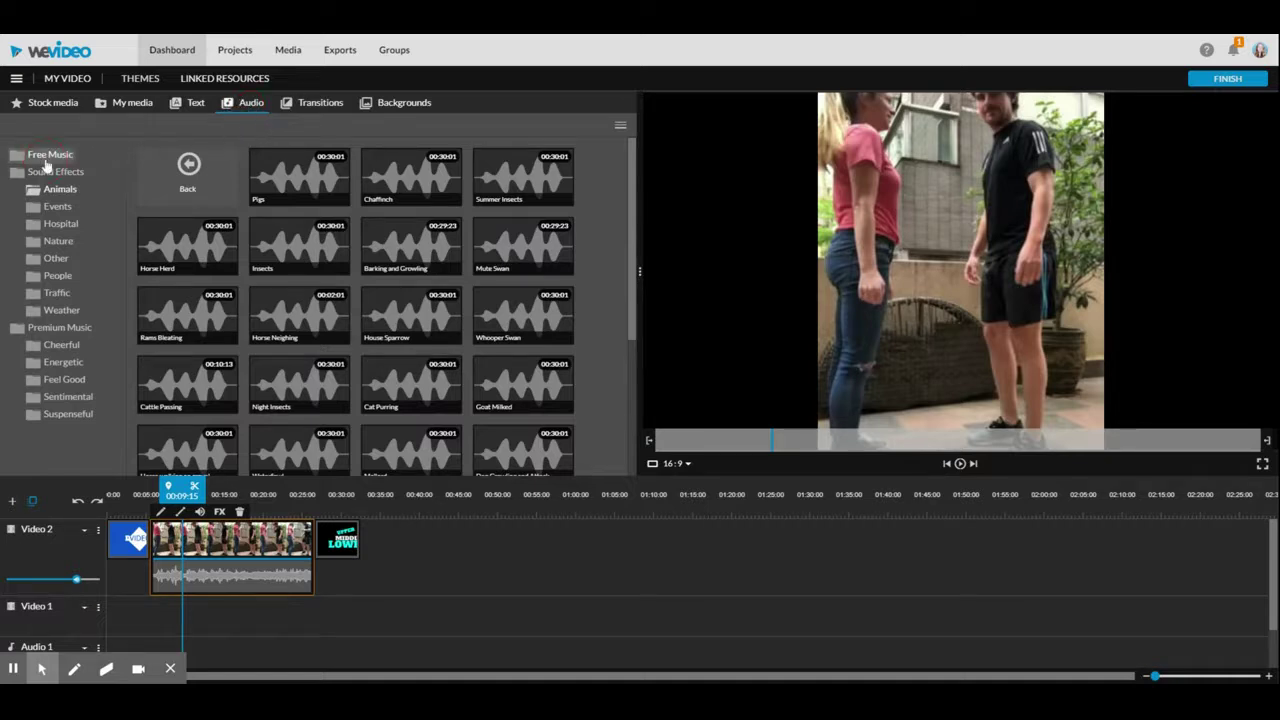
click(50, 156)
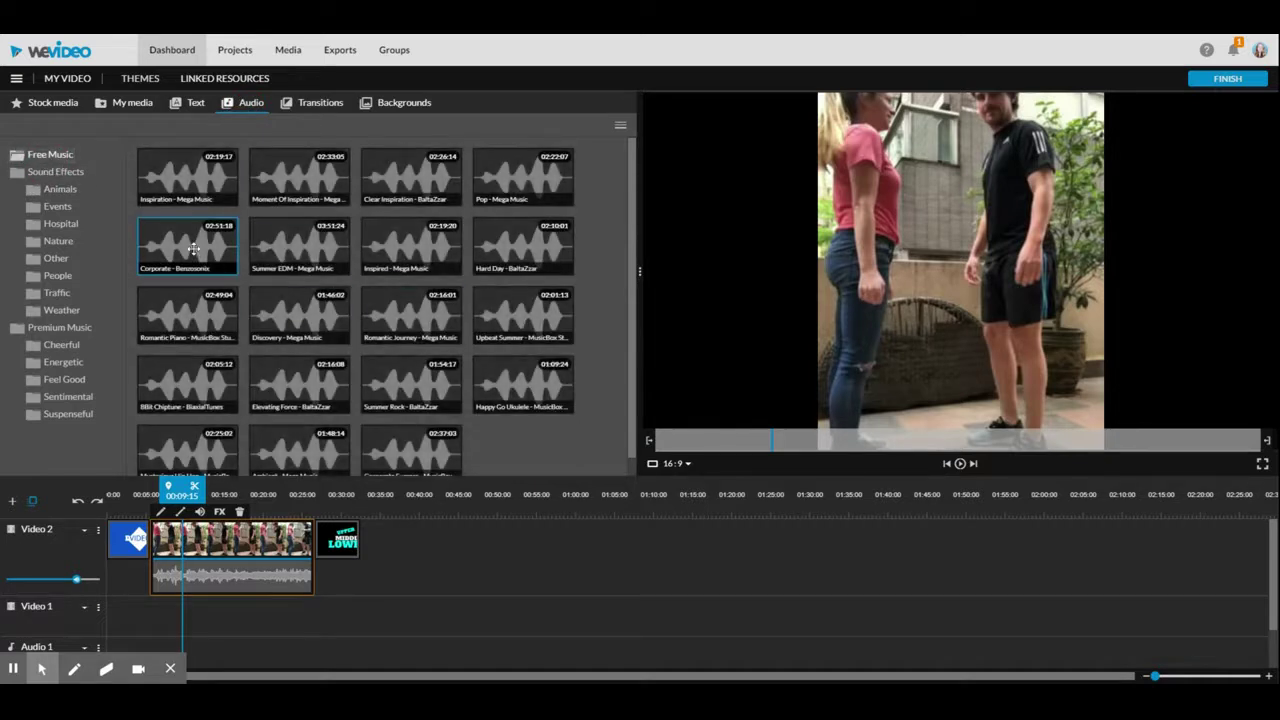
click(183, 373)
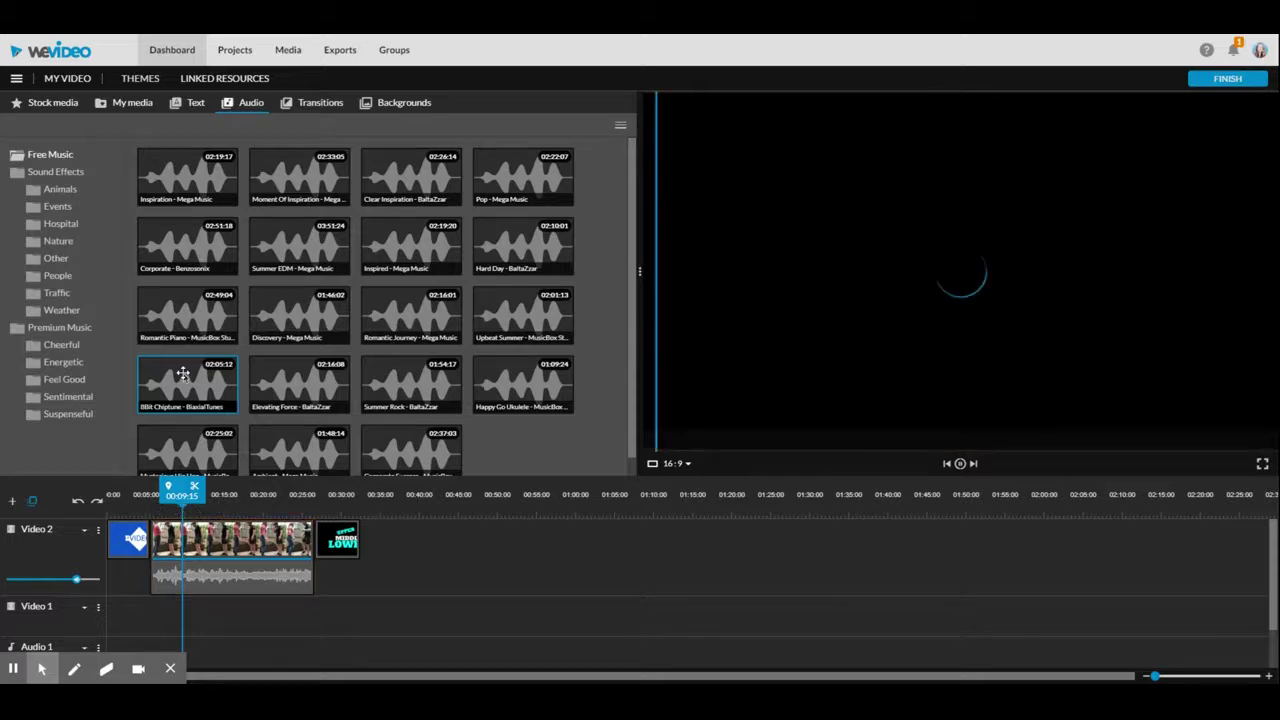
click(311, 170)
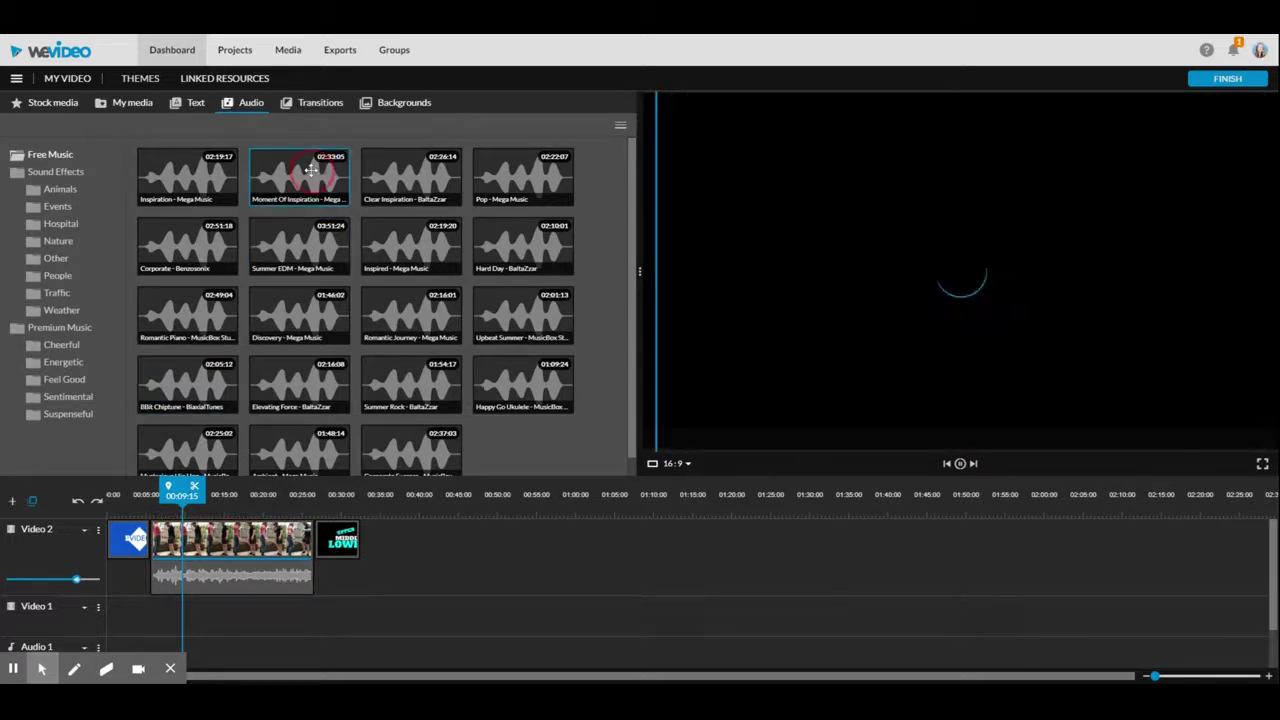
click(420, 392)
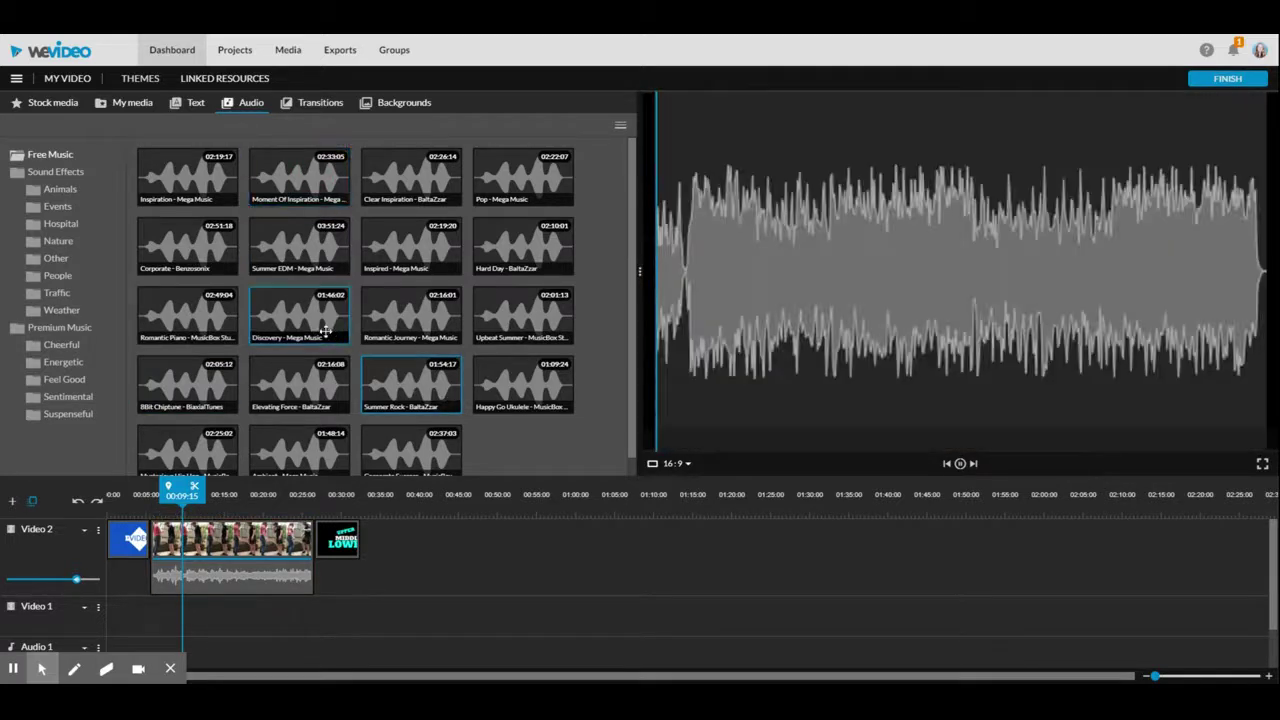
scroll(312, 331, down, 1)
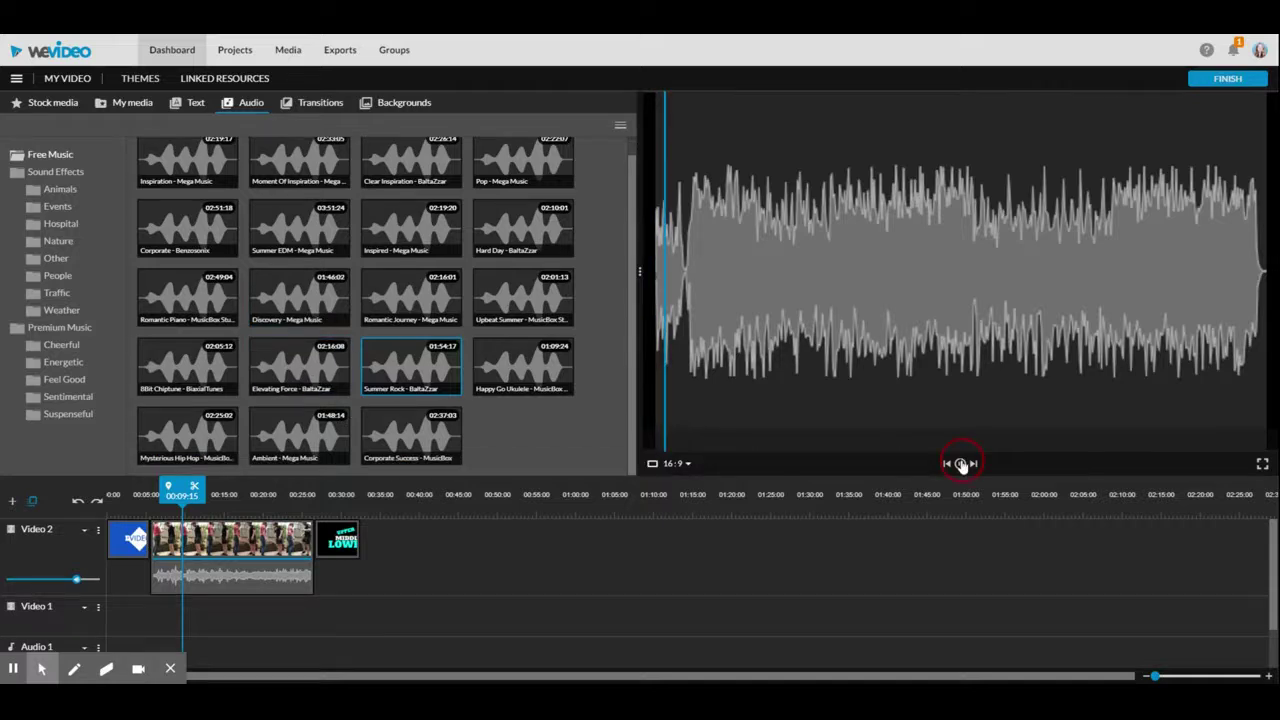
click(50, 155)
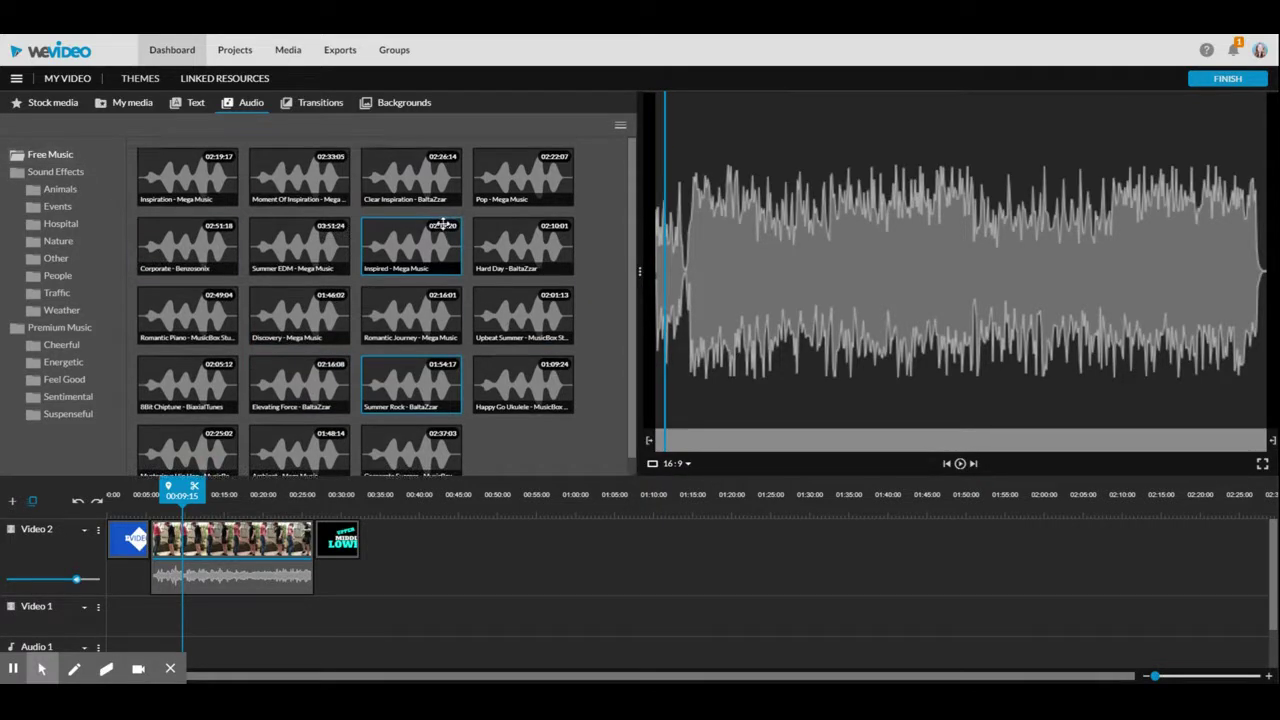
Preview the Goats and Summer Insects animal effects, stop playback, then show Premium Music moods
click(55, 173)
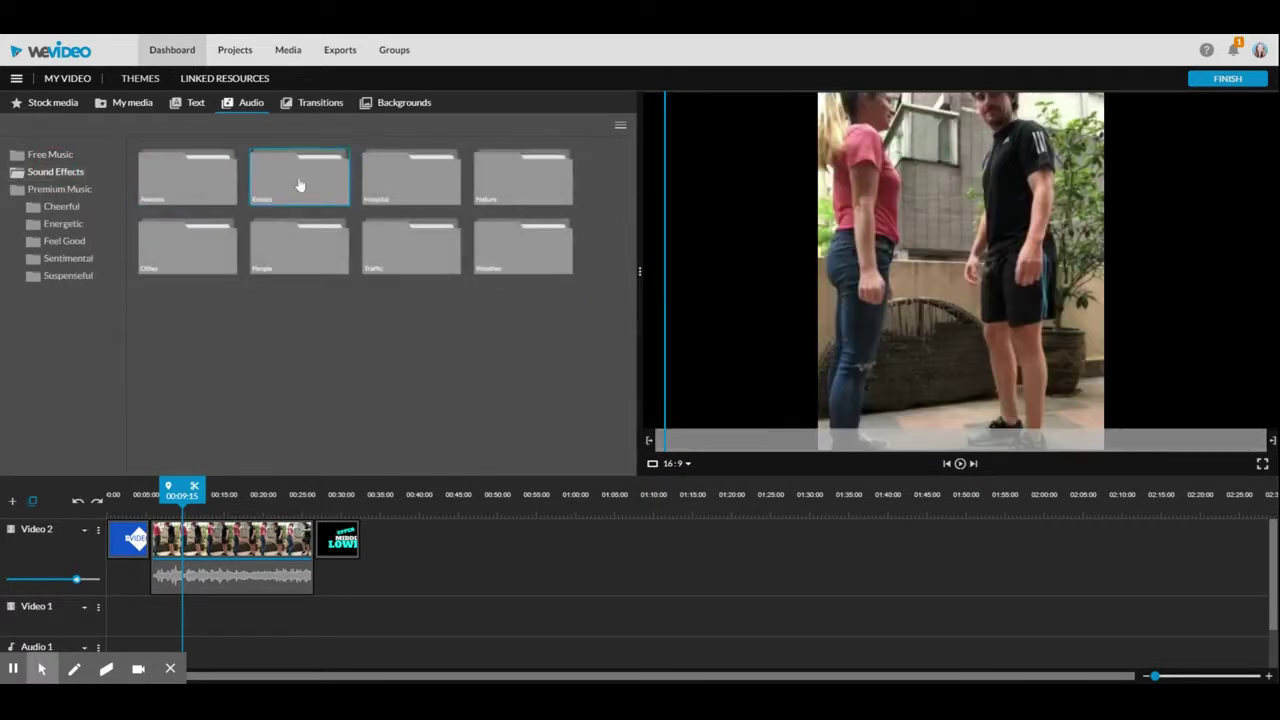
click(213, 190)
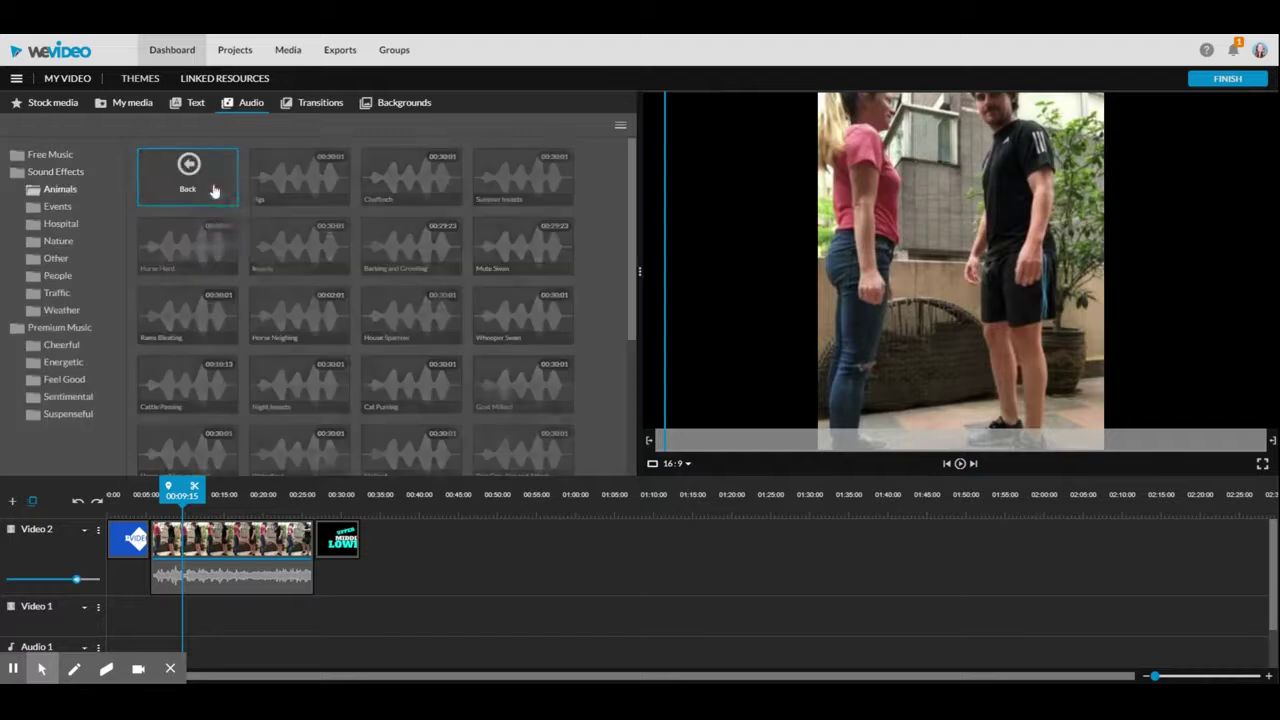
scroll(388, 317, down, 3)
scroll(388, 317, down, 2)
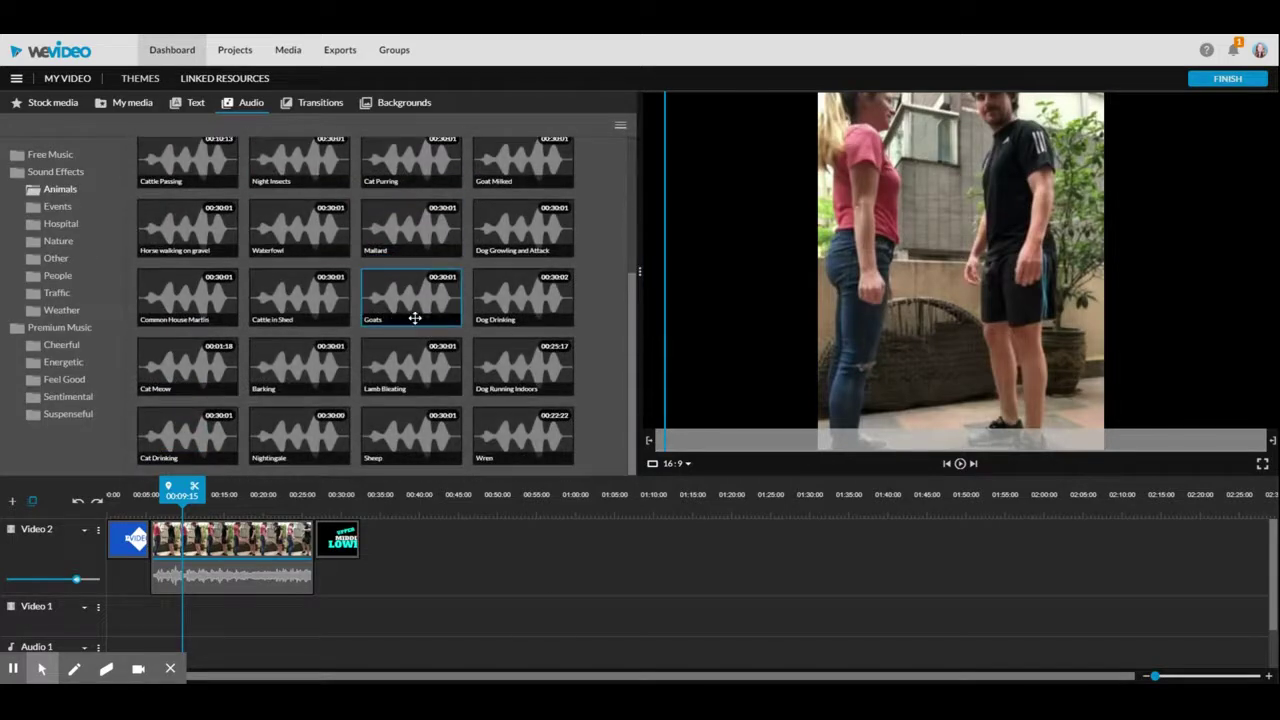
click(416, 306)
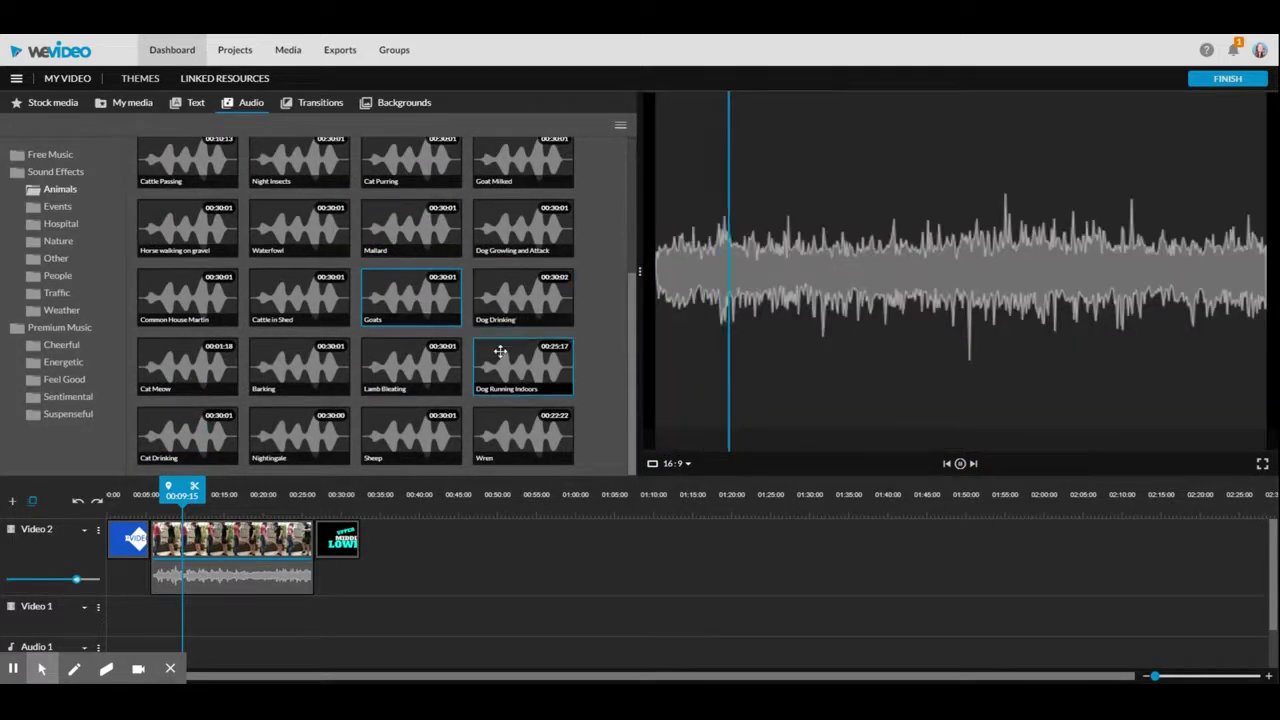
scroll(509, 356, up, 3)
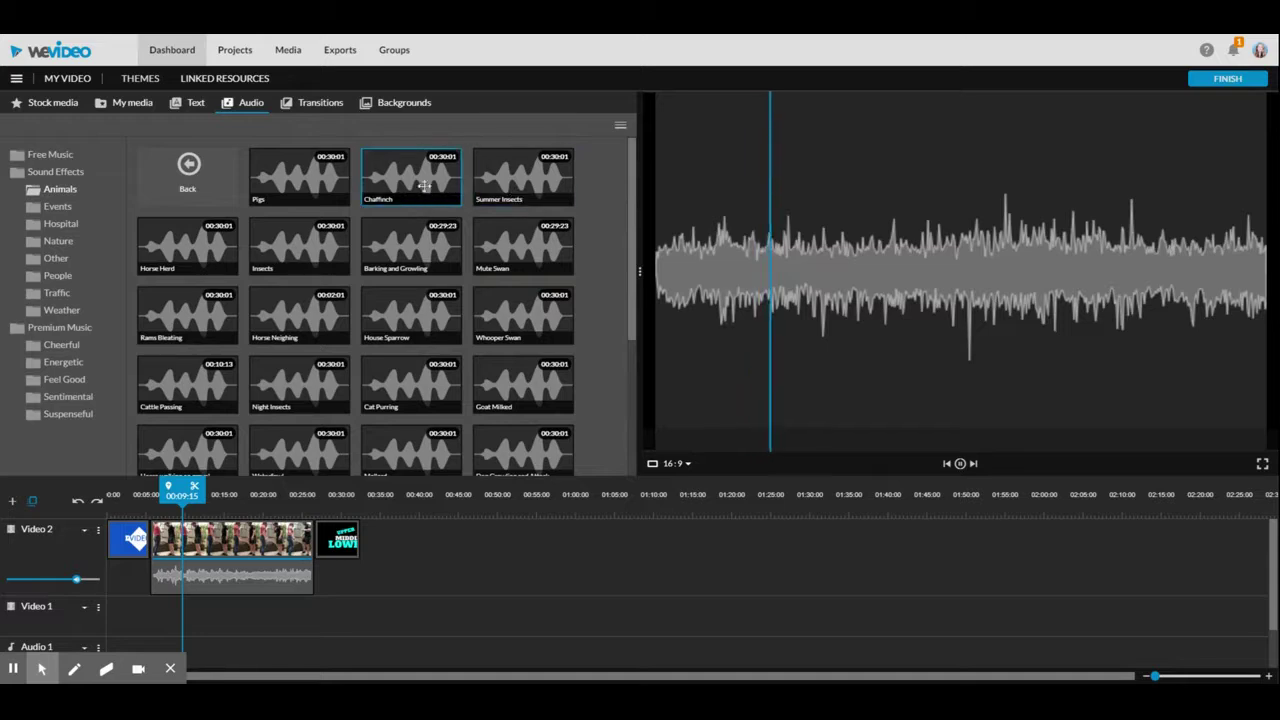
click(553, 179)
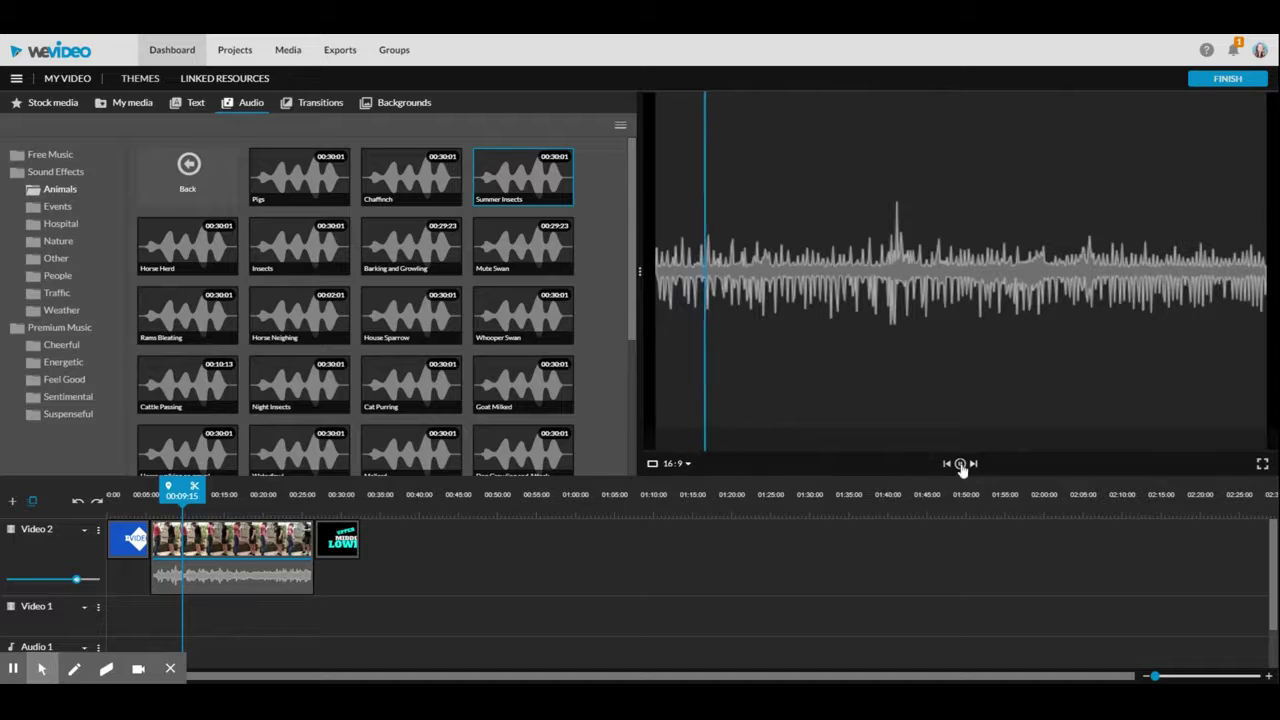
click(960, 463)
click(58, 328)
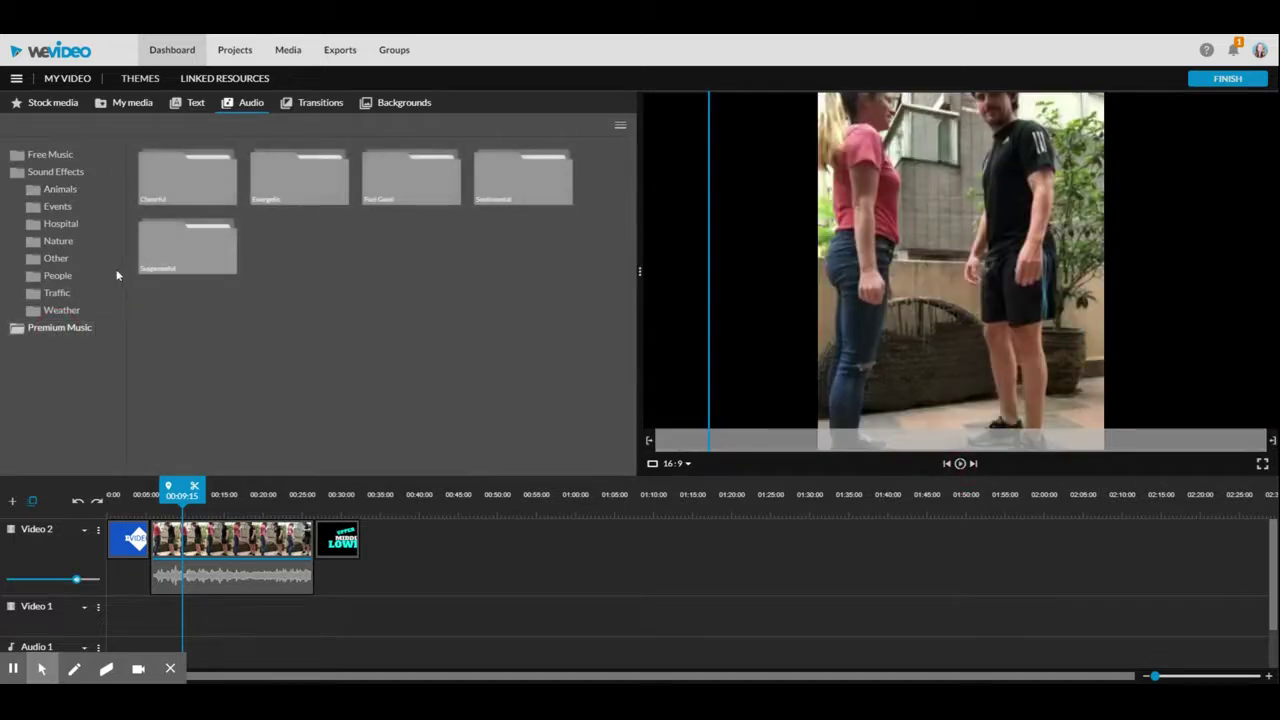
Preview the Mysterious Hip Hop and Happy Go Ukulele tracks in Free Music
click(60, 156)
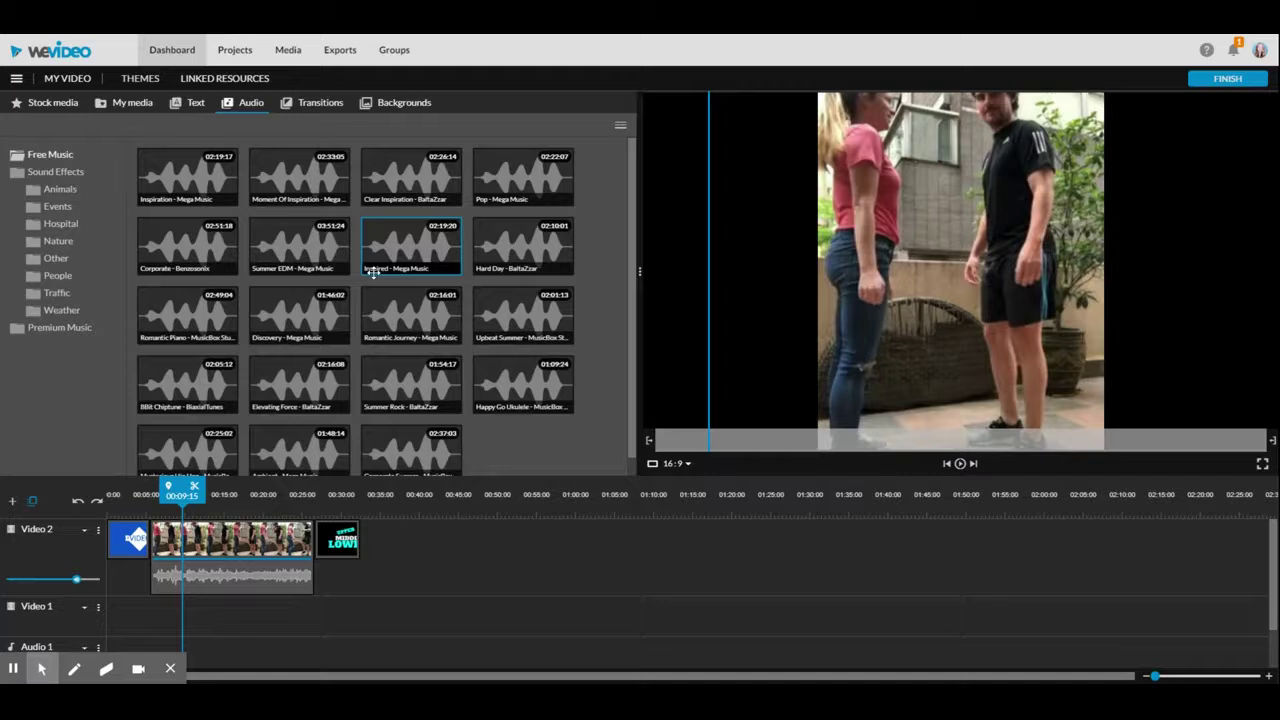
scroll(372, 272, down, 1)
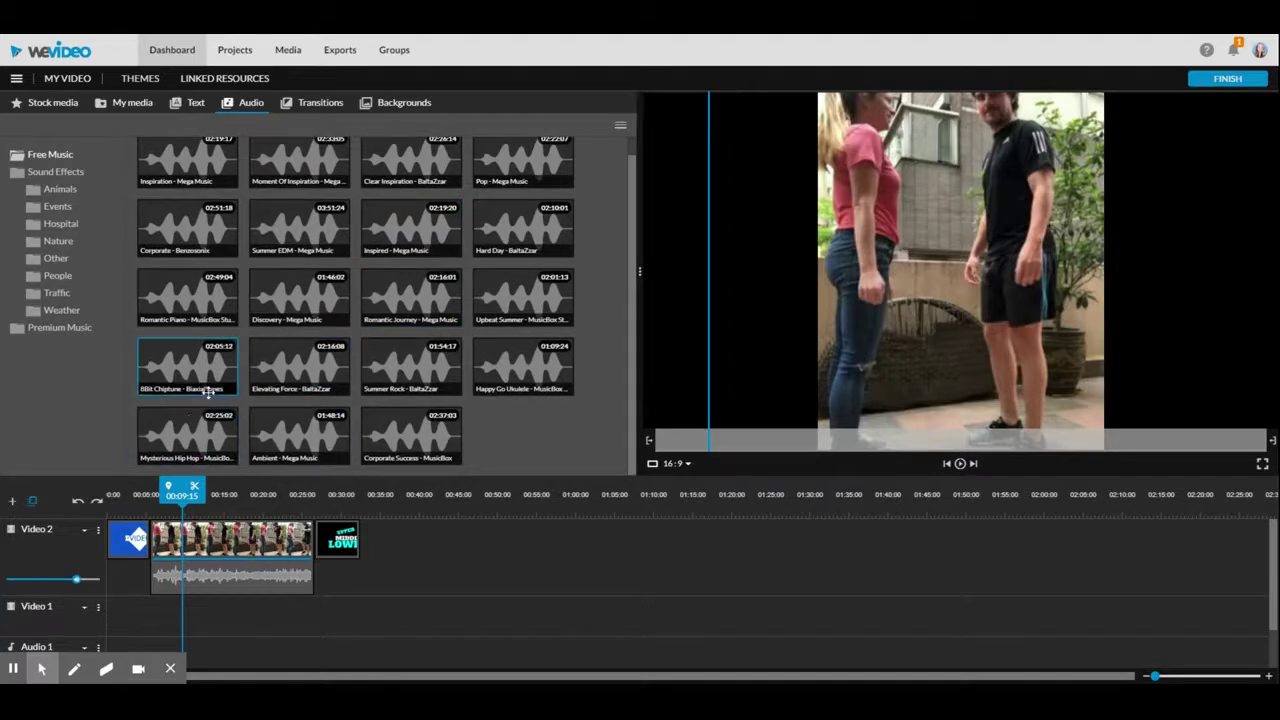
click(175, 450)
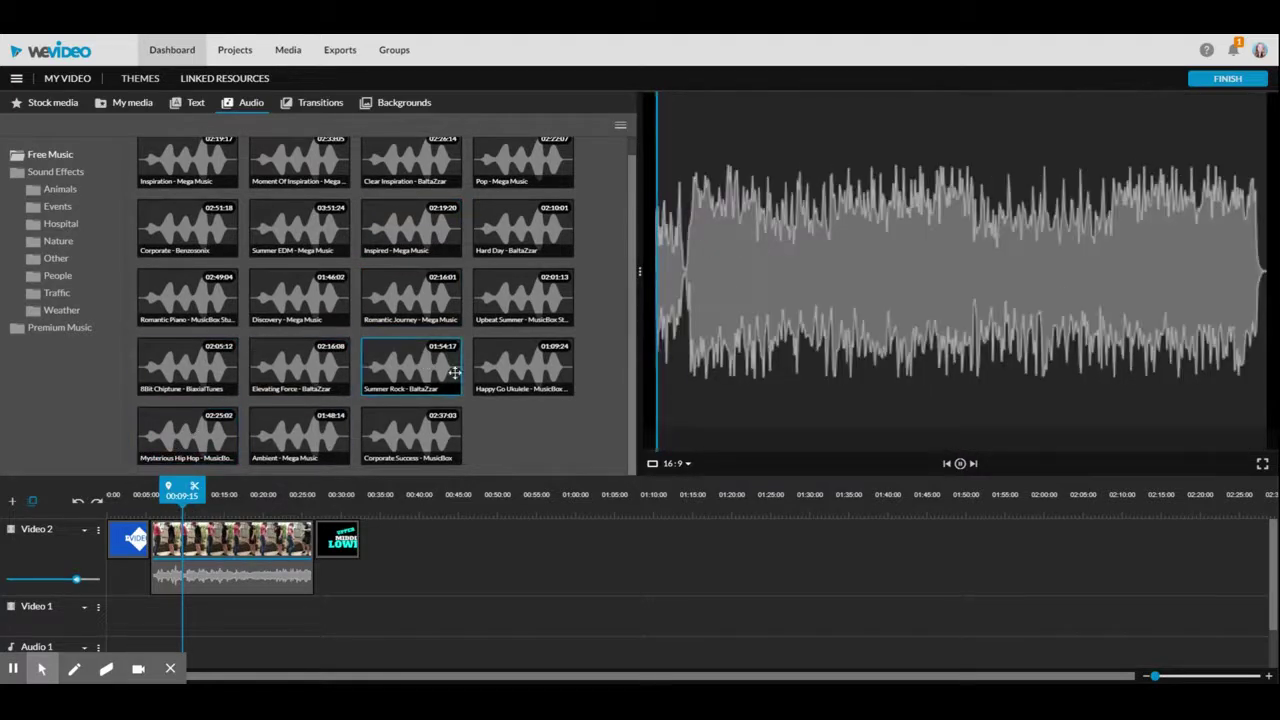
click(520, 365)
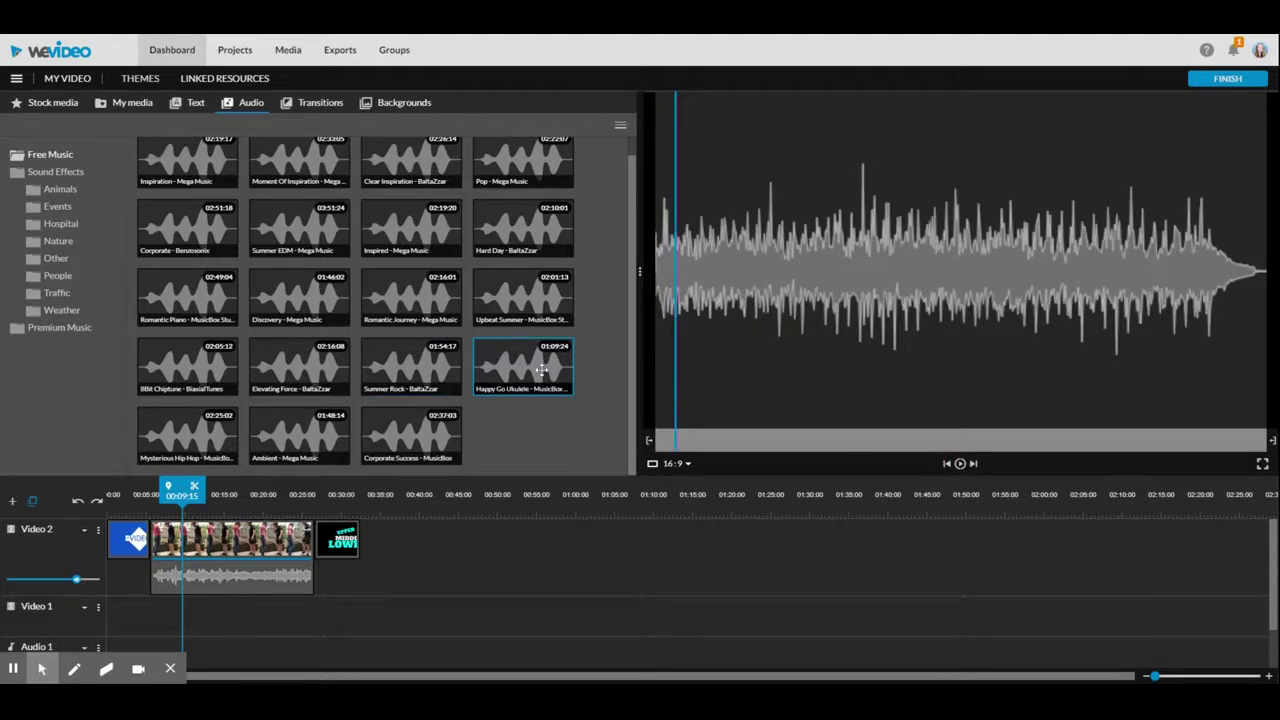
Place Happy Go Ukulele at 00:00 on the Audio 1 track
mouse_move(538, 372)
mouse_down()
mouse_move(133, 663)
mouse_move(124, 645)
mouse_up()
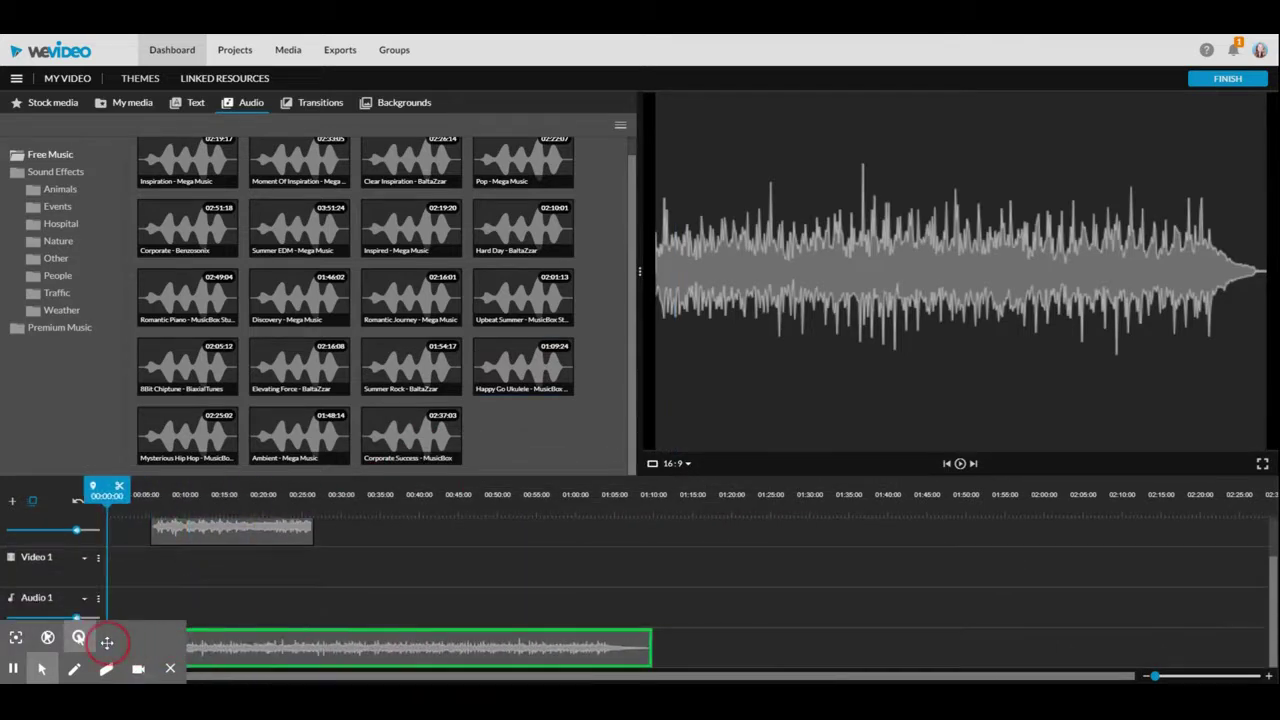
click(296, 609)
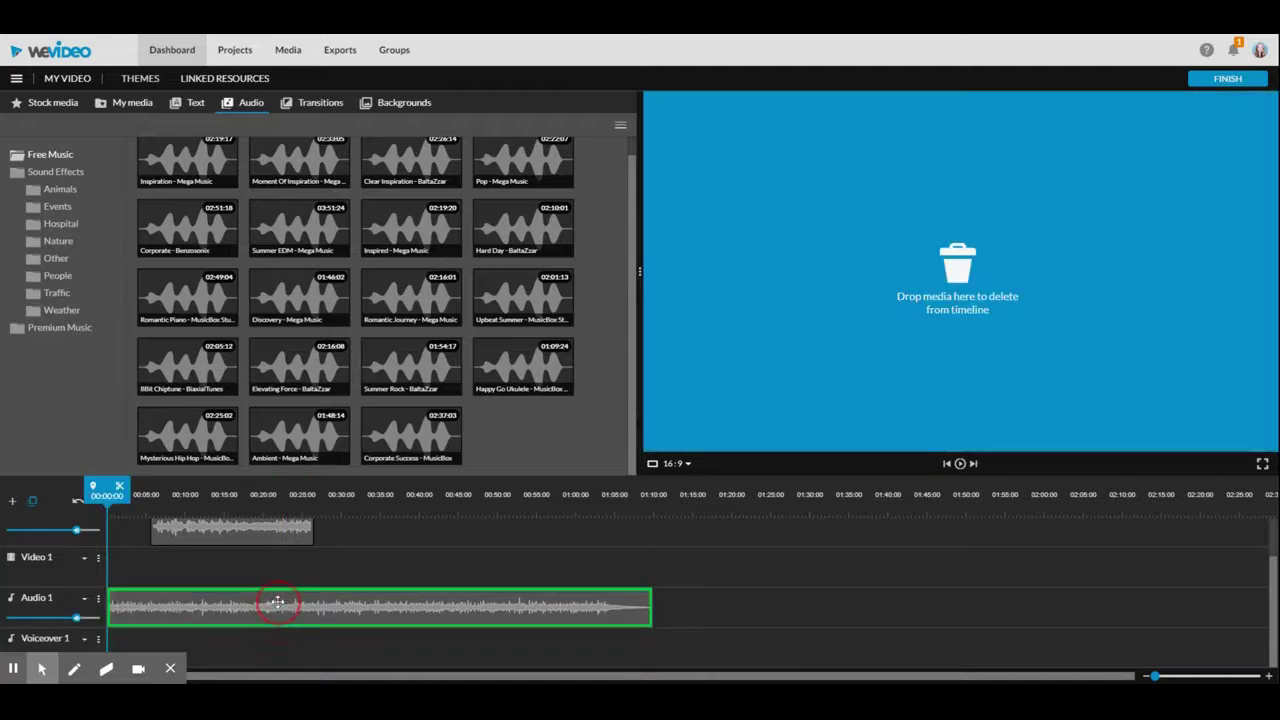
drag(313, 600, 280, 606)
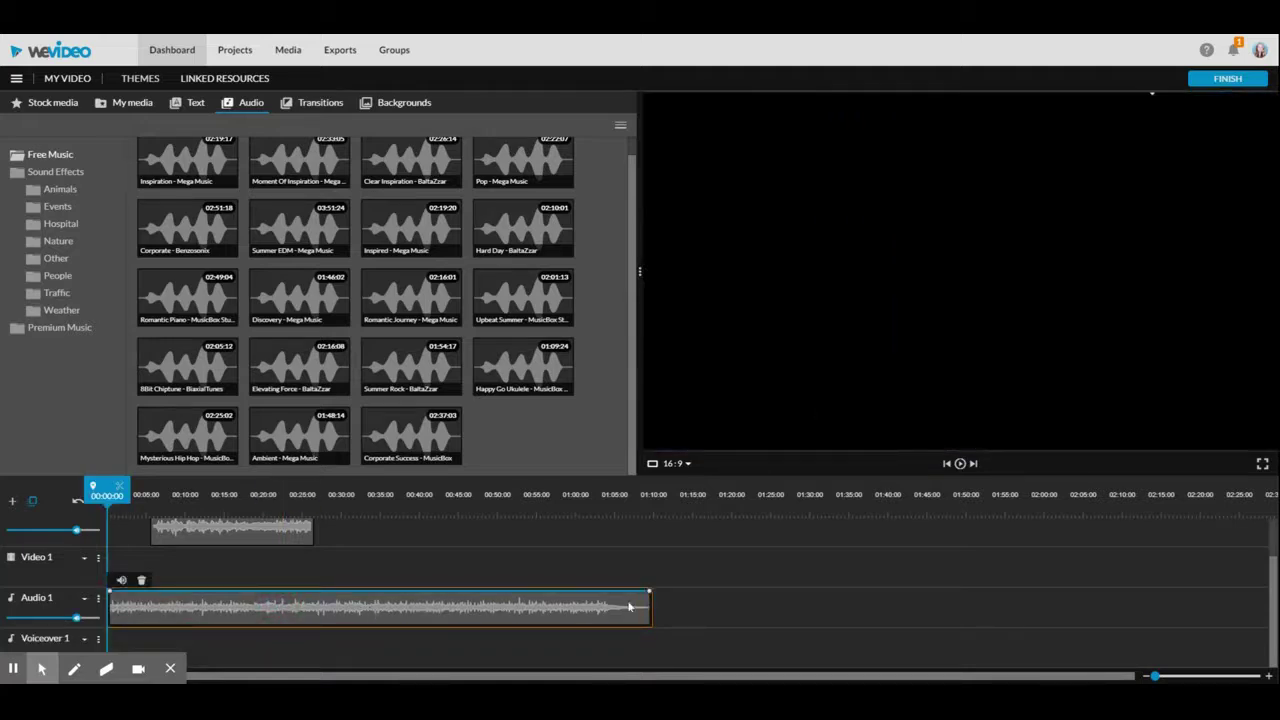
scroll(515, 540, up, 1)
Trim the Happy Go Ukulele clip to end near 00:26 and show its volume settings
drag(649, 648, 365, 632)
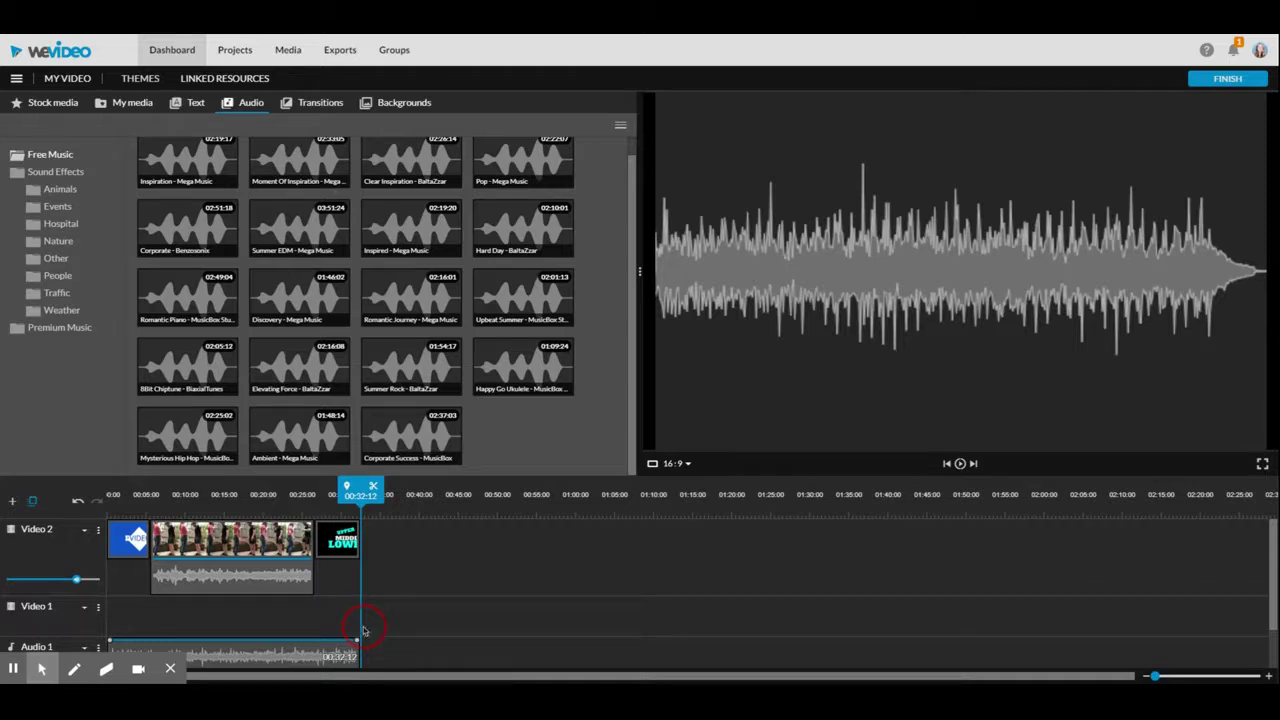
mouse_move(363, 630)
mouse_down()
mouse_move(100, 606)
mouse_move(310, 608)
mouse_up()
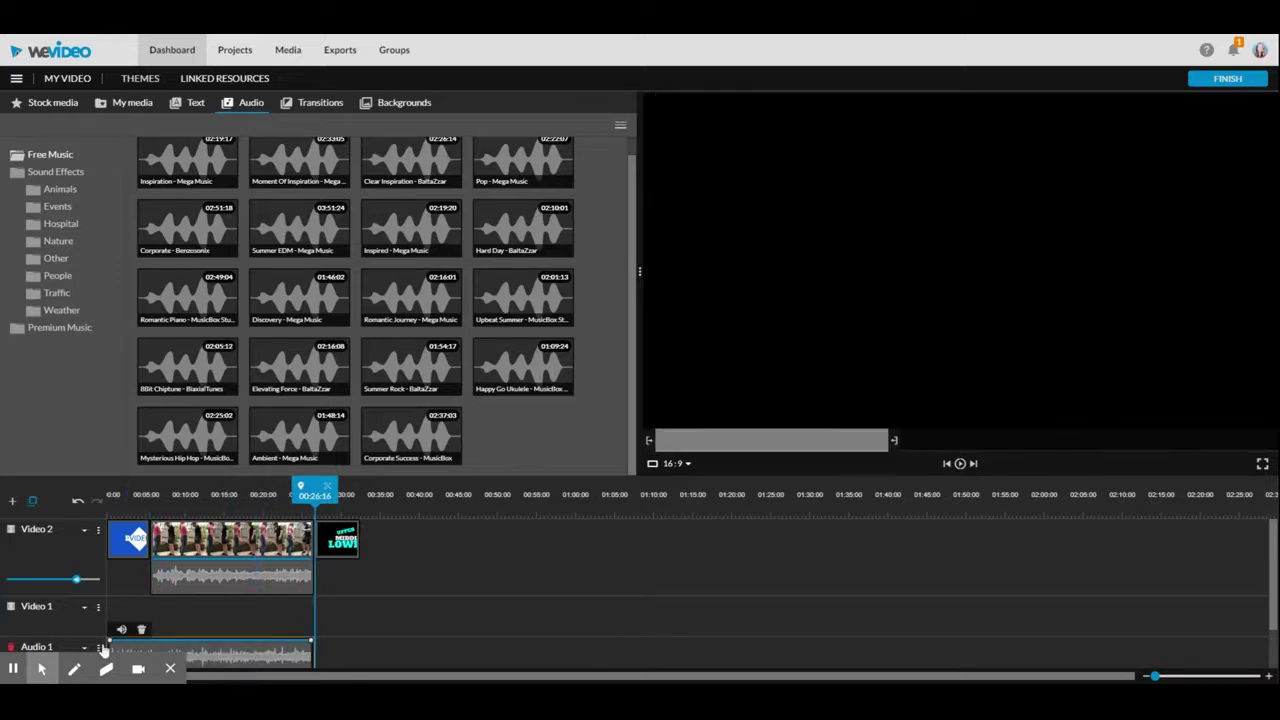
mouse_move(110, 647)
mouse_down()
mouse_move(160, 642)
mouse_move(110, 642)
mouse_up()
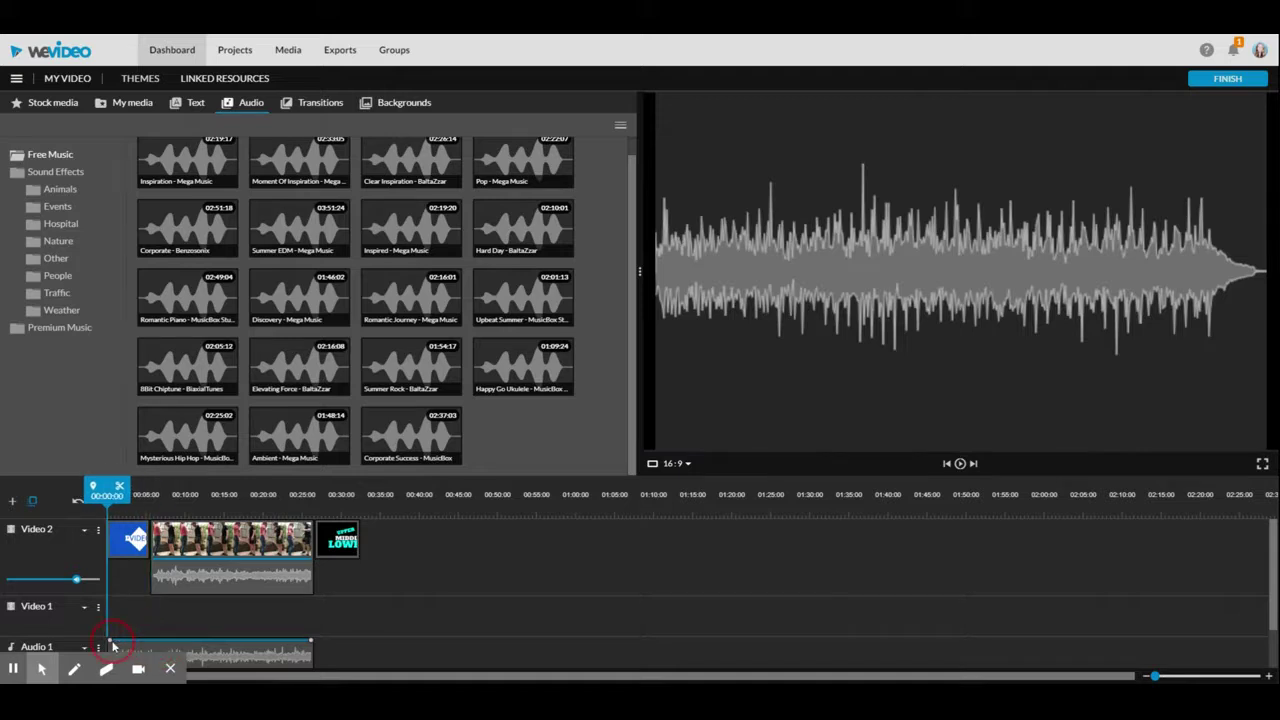
scroll(380, 593, down, 1)
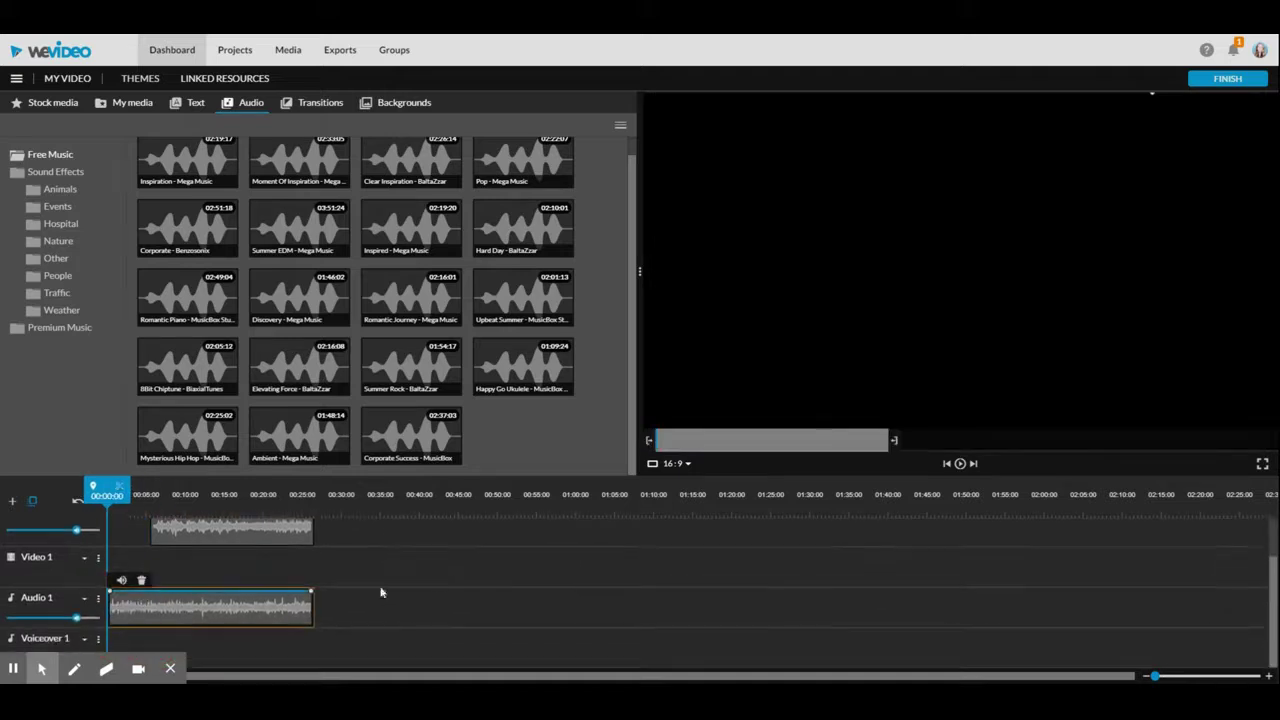
click(121, 581)
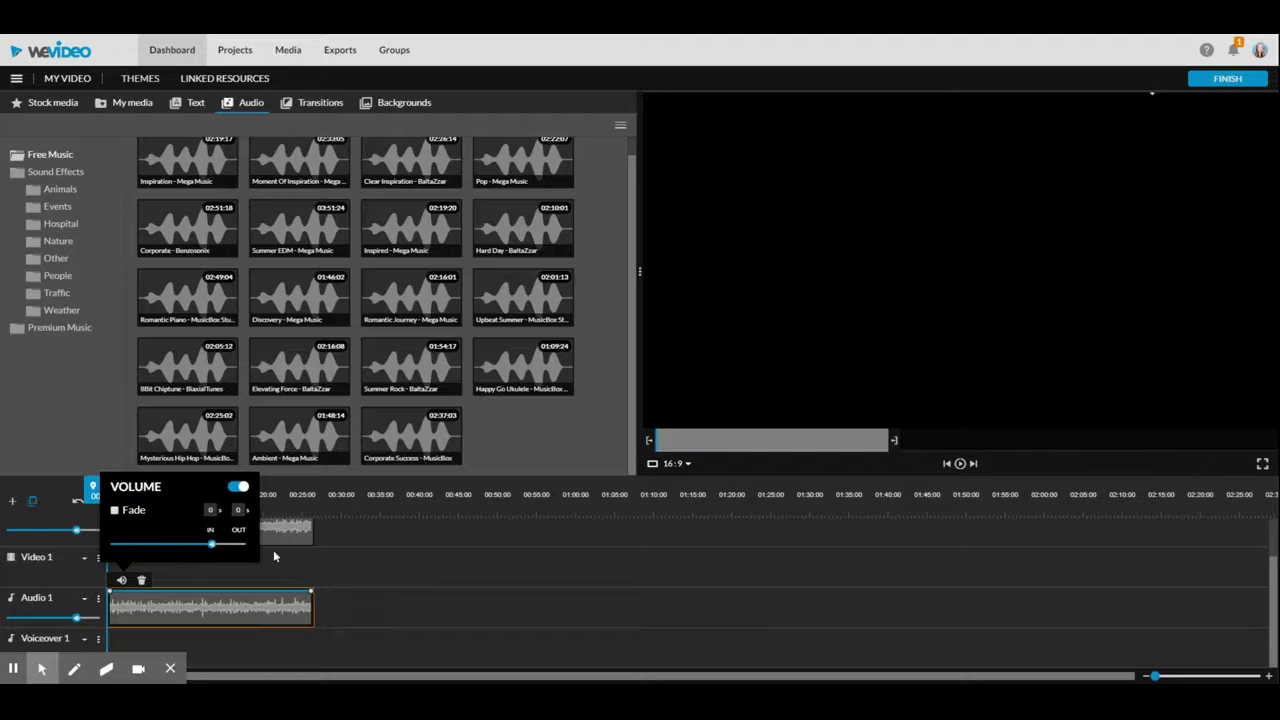
Close the music volume popup and switch off the Dance Challenge clip's Volume
click(338, 579)
scroll(221, 603, up, 1)
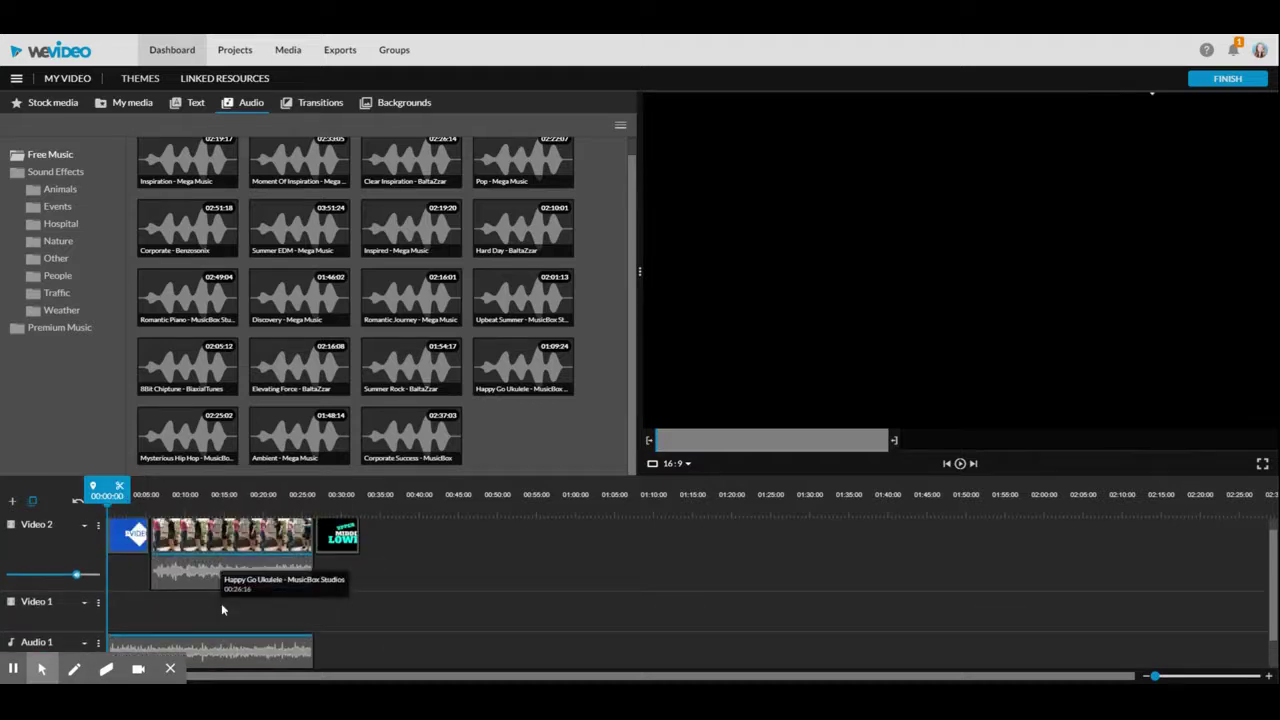
scroll(221, 603, down, 1)
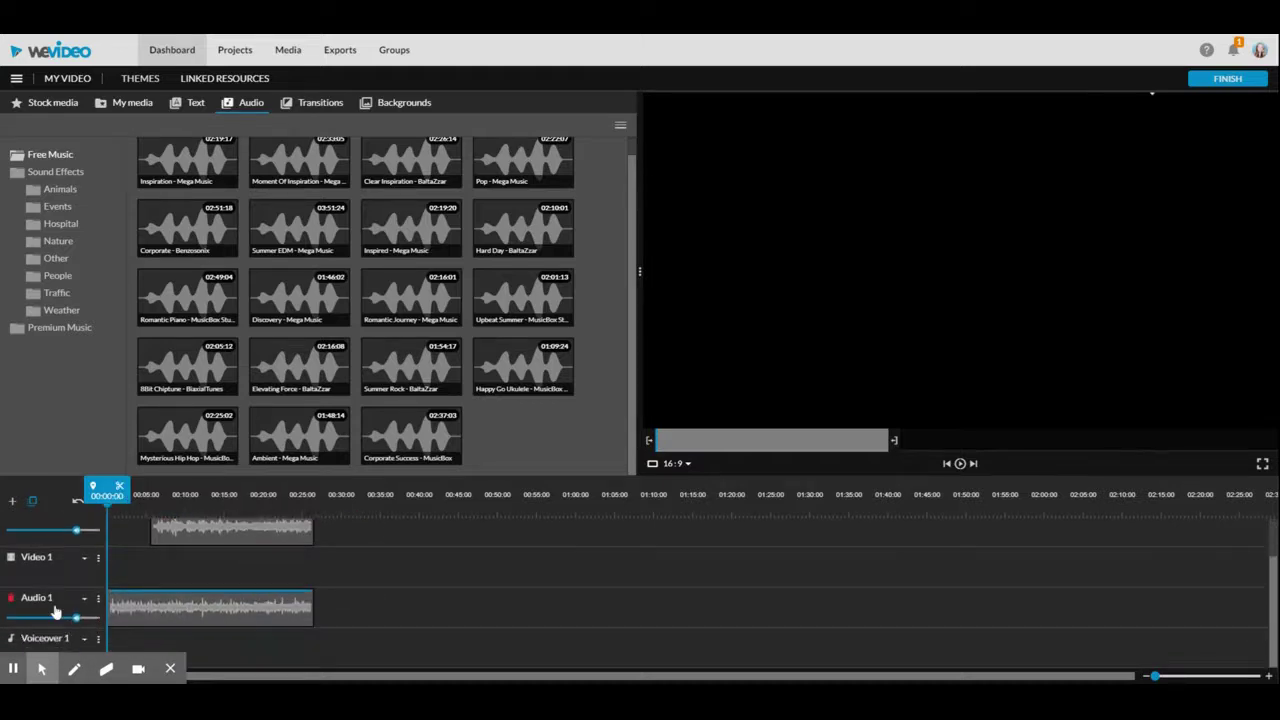
scroll(123, 610, up, 1)
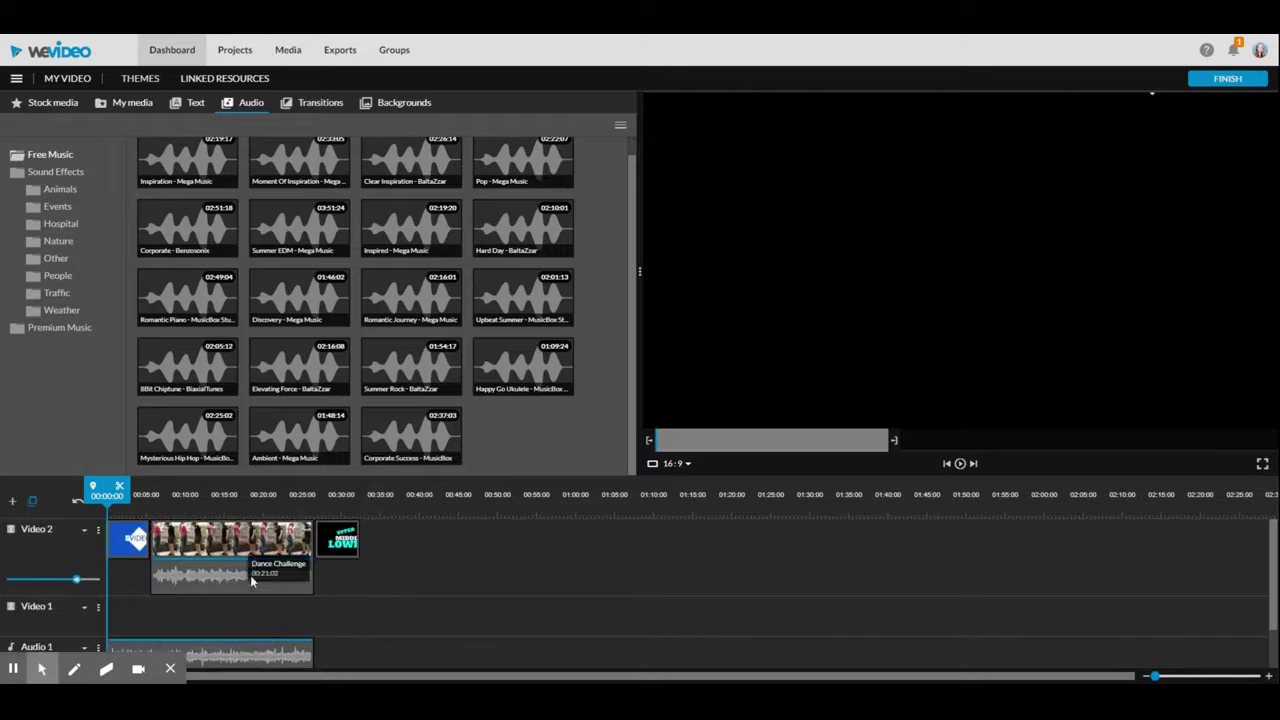
scroll(210, 570, down, 1)
scroll(233, 587, up, 1)
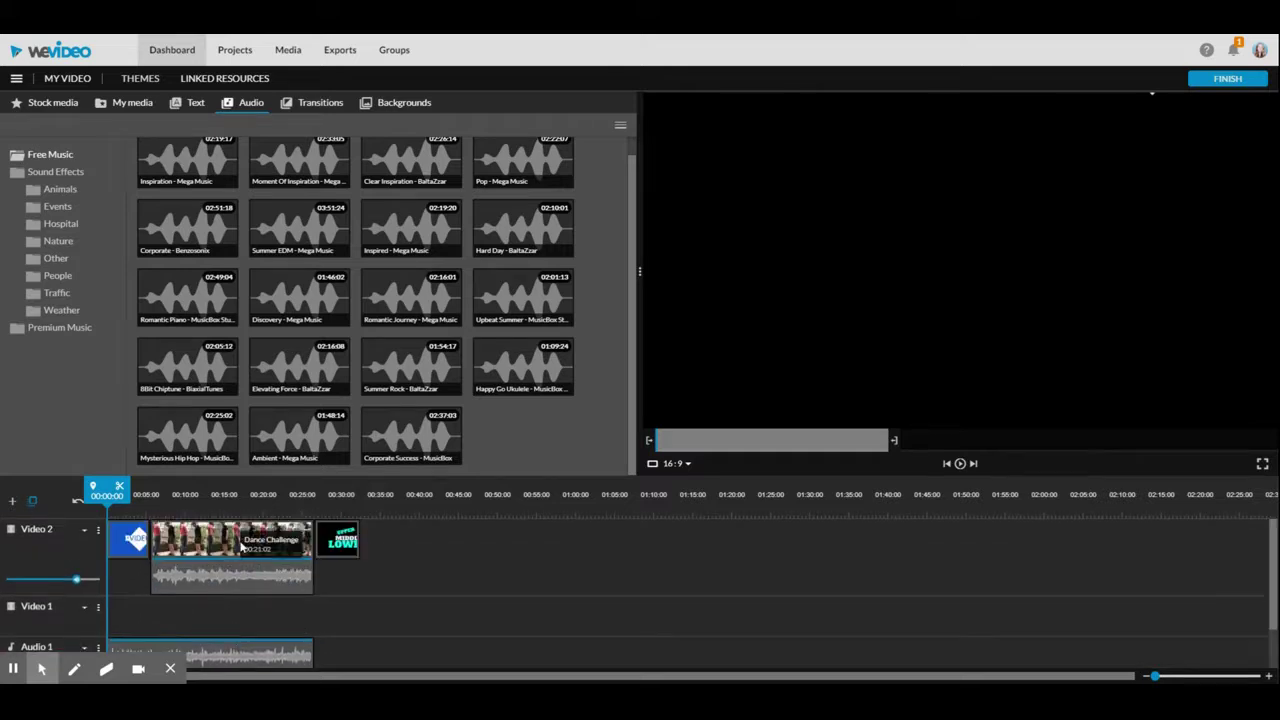
click(221, 545)
click(200, 512)
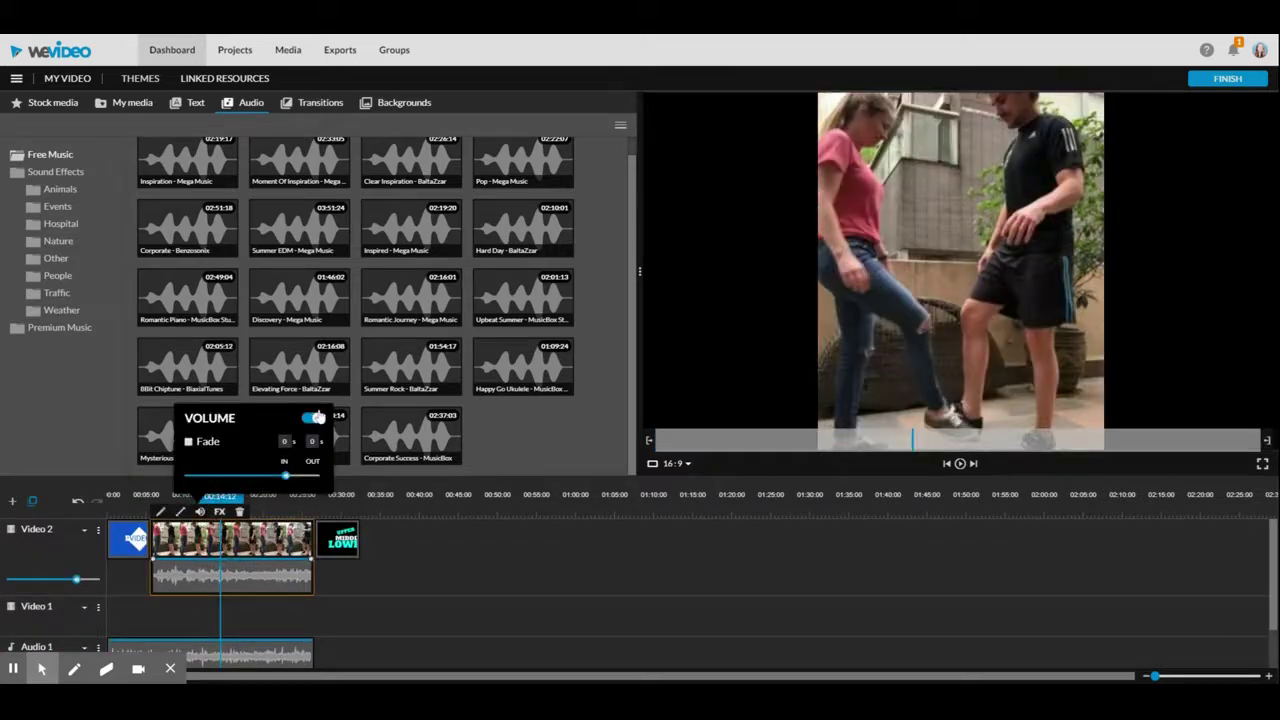
scroll(266, 560, down, 1)
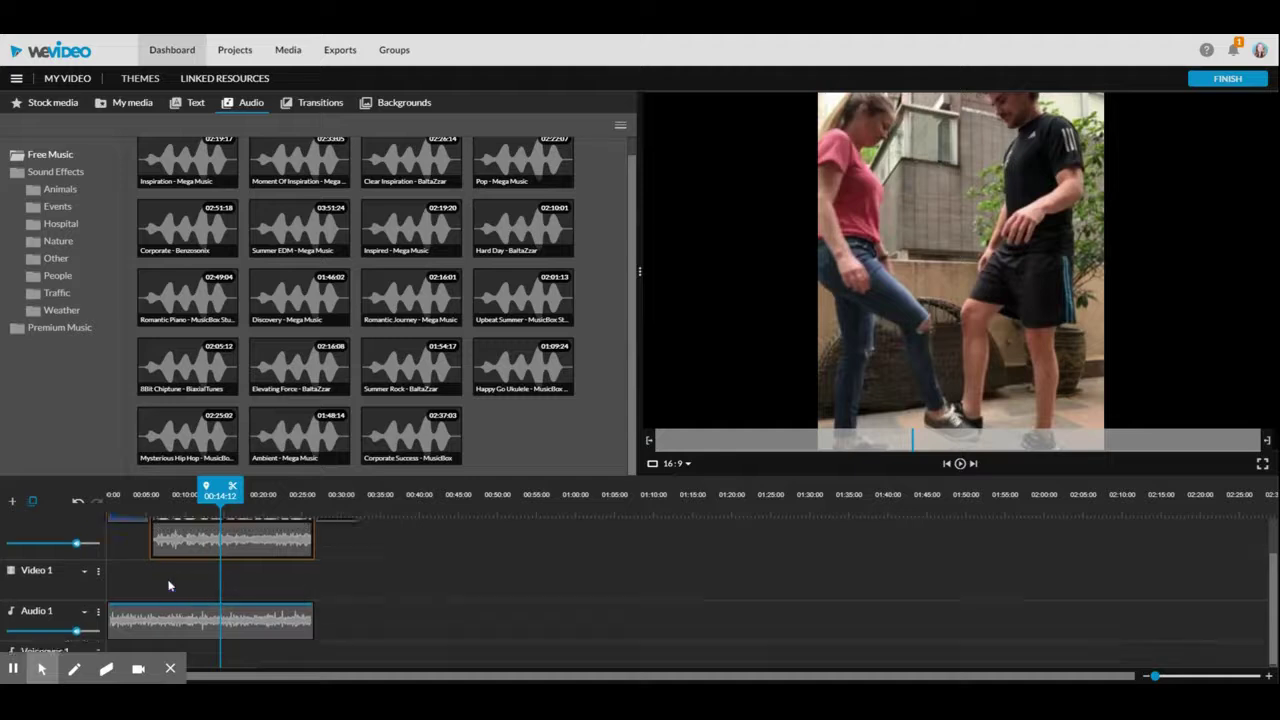
scroll(171, 586, up, 1)
click(117, 545)
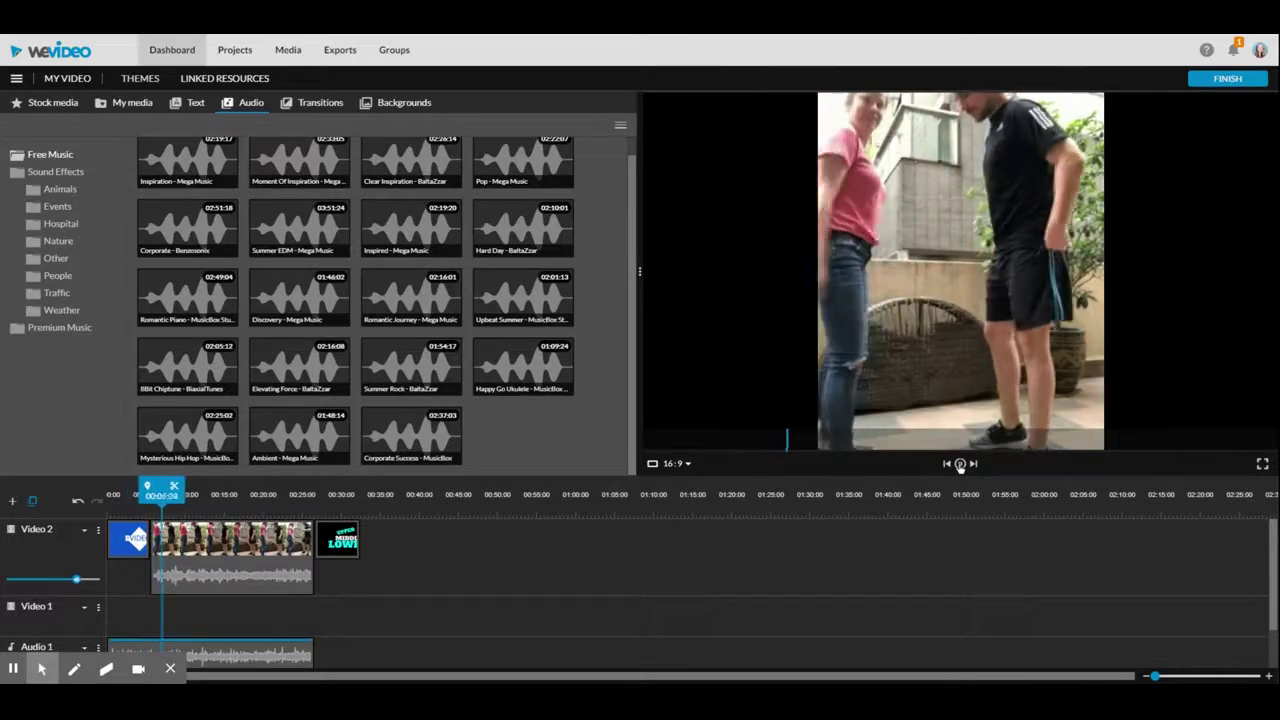
Stop playback and put an Animals sound effect on Audio 1 right after the music
click(960, 464)
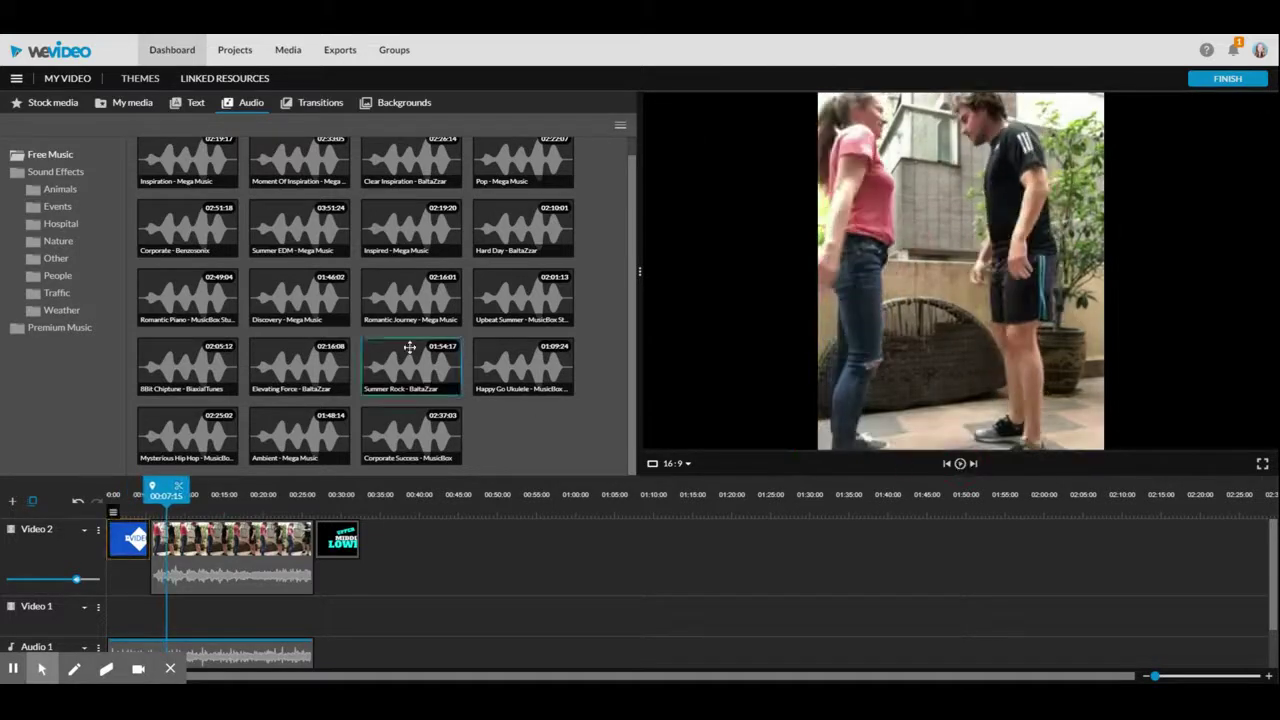
click(50, 171)
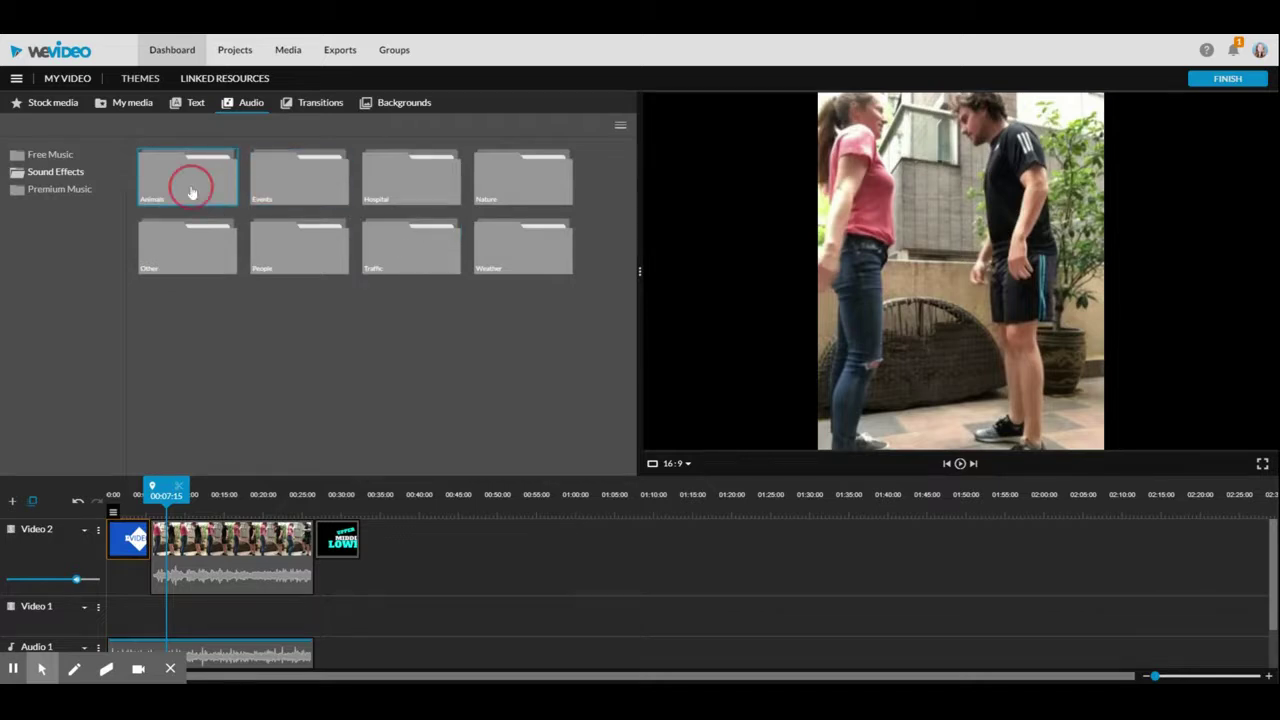
click(191, 191)
scroll(508, 180, down, 2)
scroll(508, 180, down, 3)
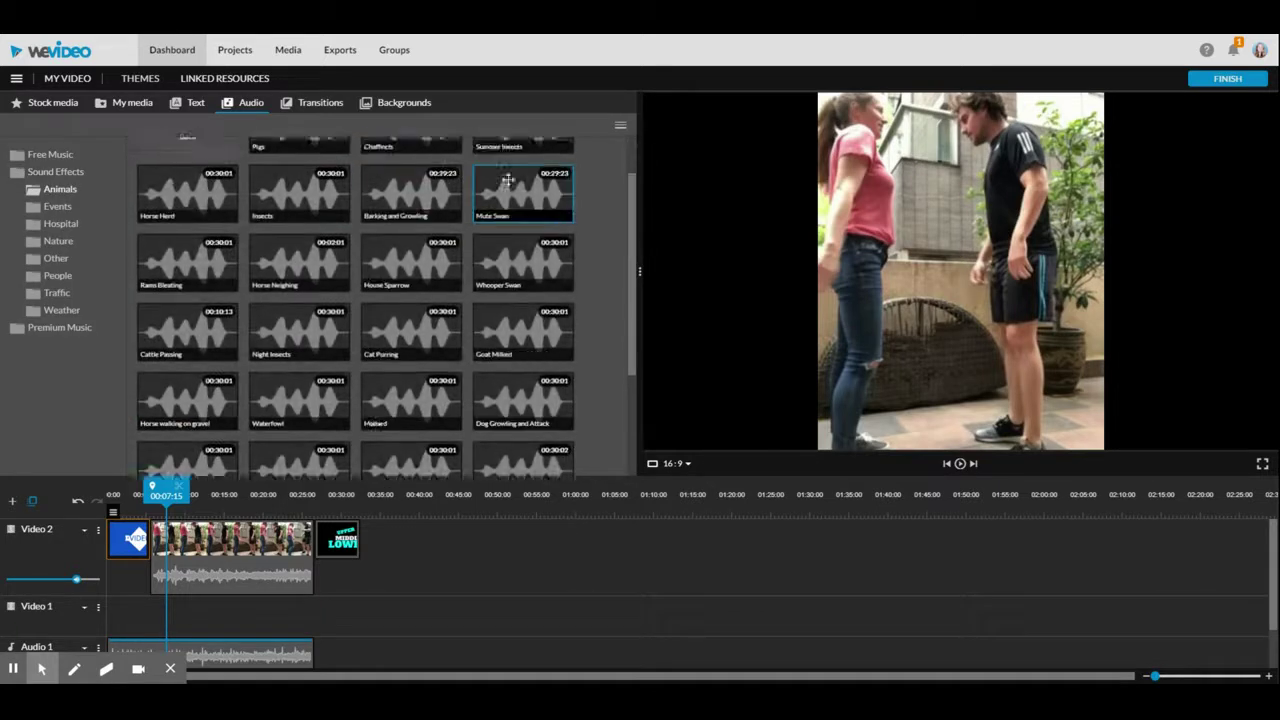
drag(508, 180, 351, 624)
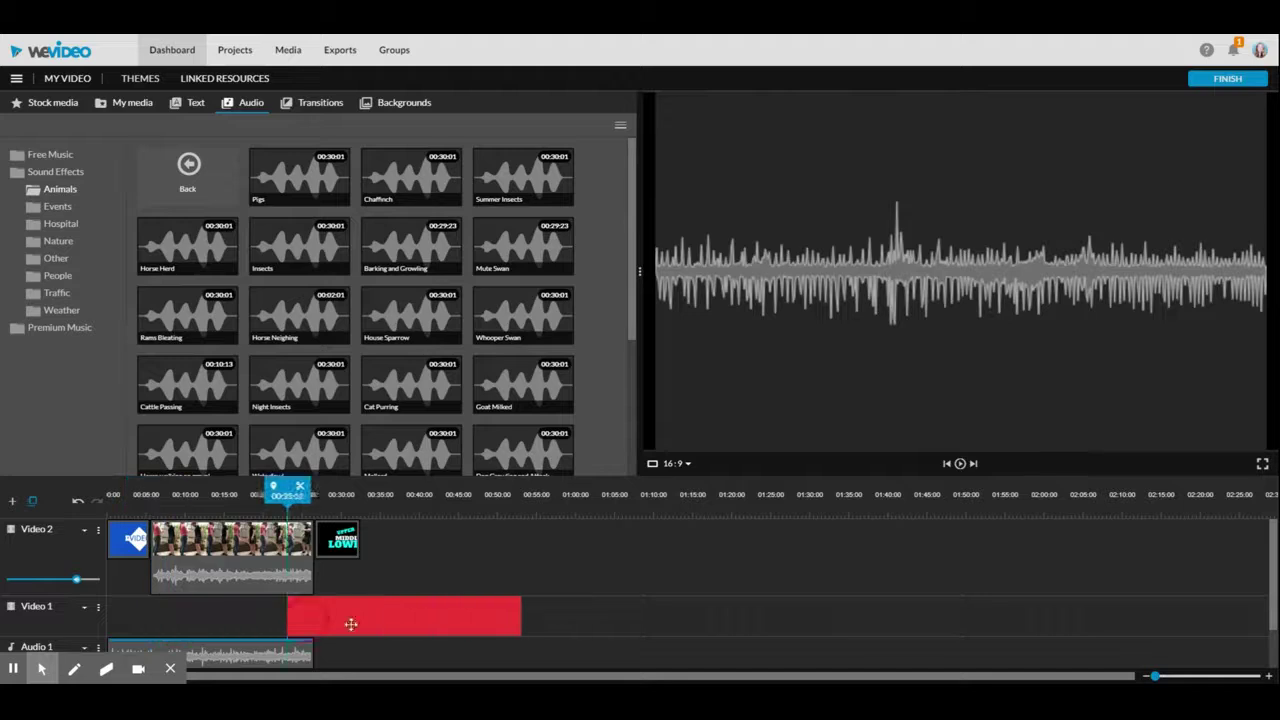
mouse_move(351, 624)
mouse_down()
mouse_move(176, 637)
mouse_move(338, 606)
mouse_up()
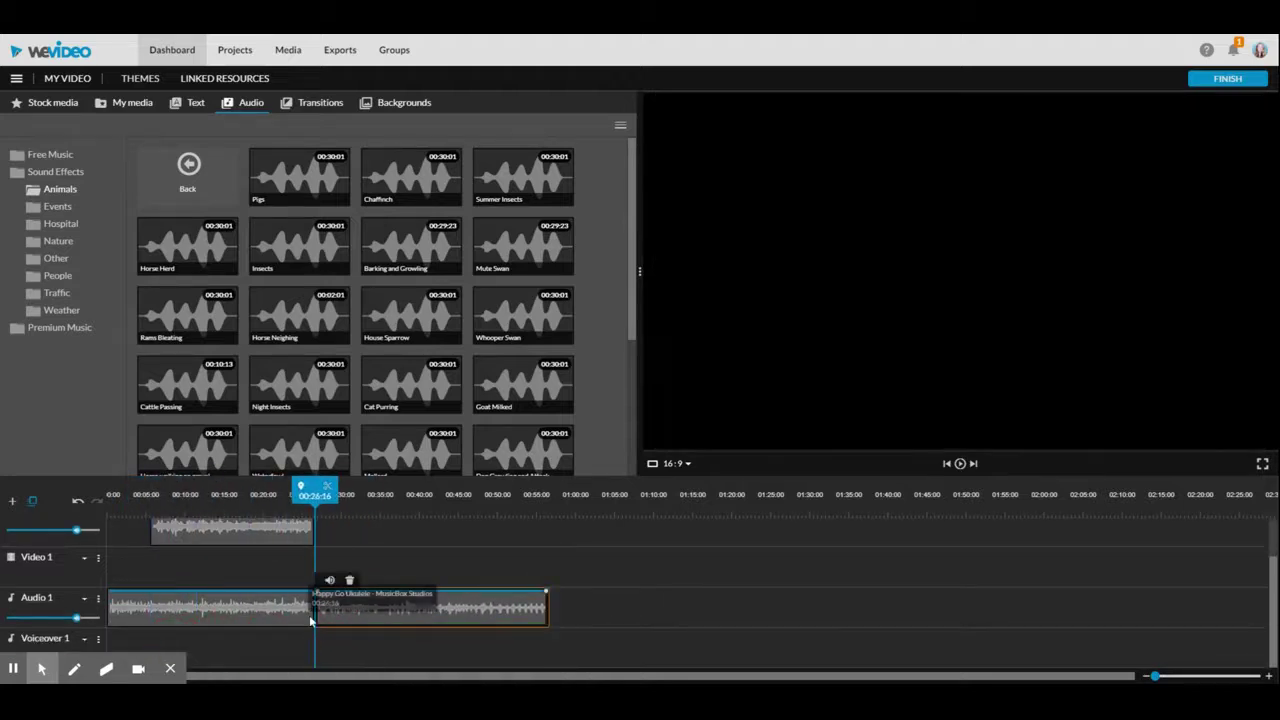
Delete the animal sound effect and the Happy Go Ukulele clip from Audio 1
click(350, 582)
scroll(340, 578, up, 1)
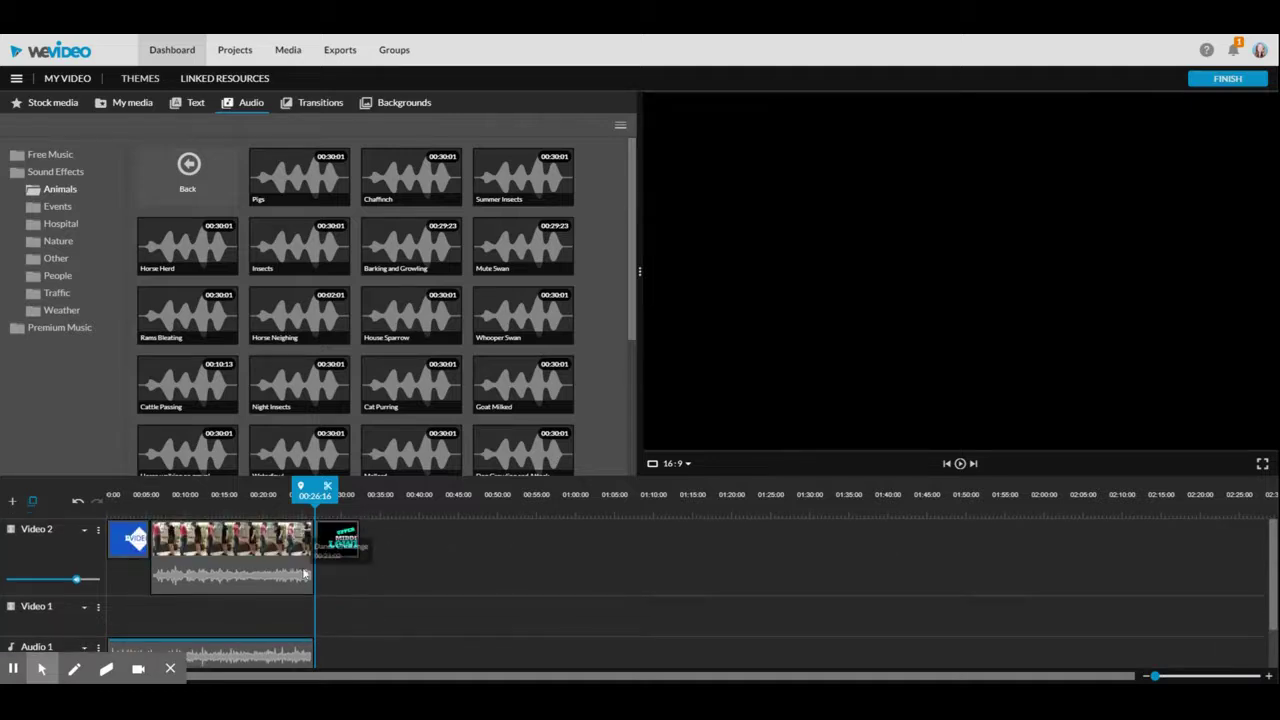
click(250, 553)
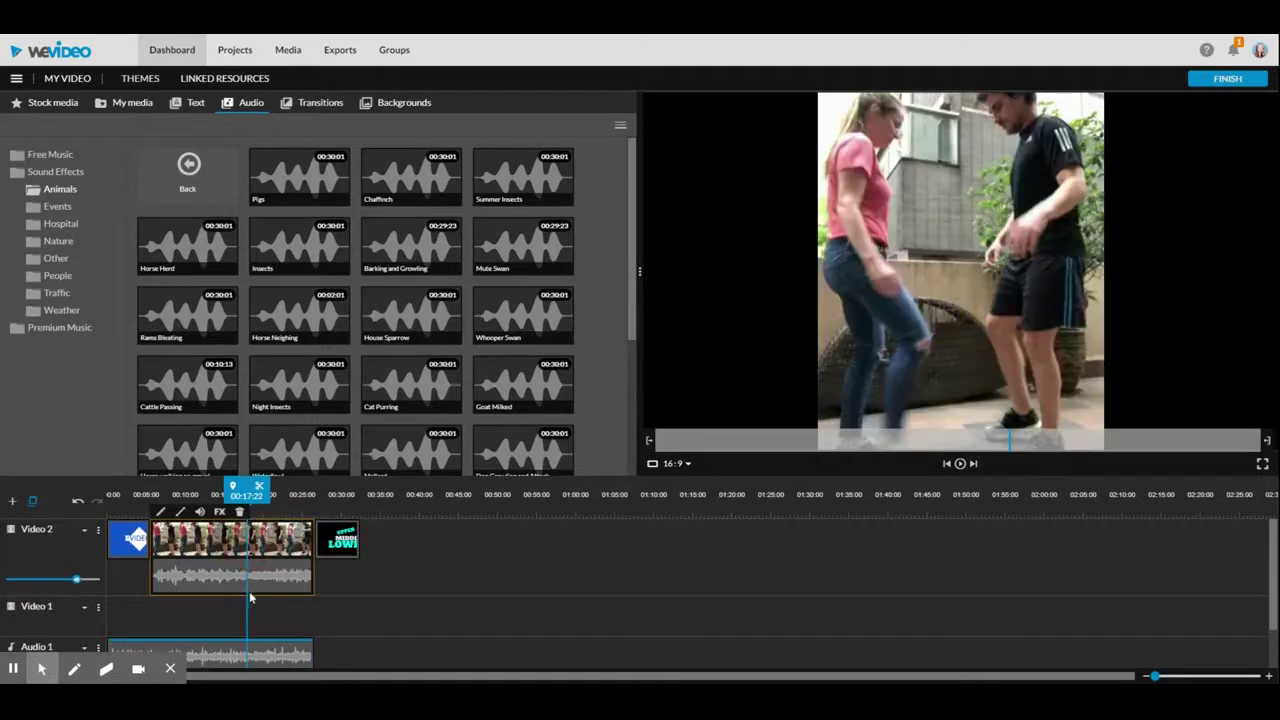
scroll(250, 580, down, 1)
click(252, 600)
click(141, 580)
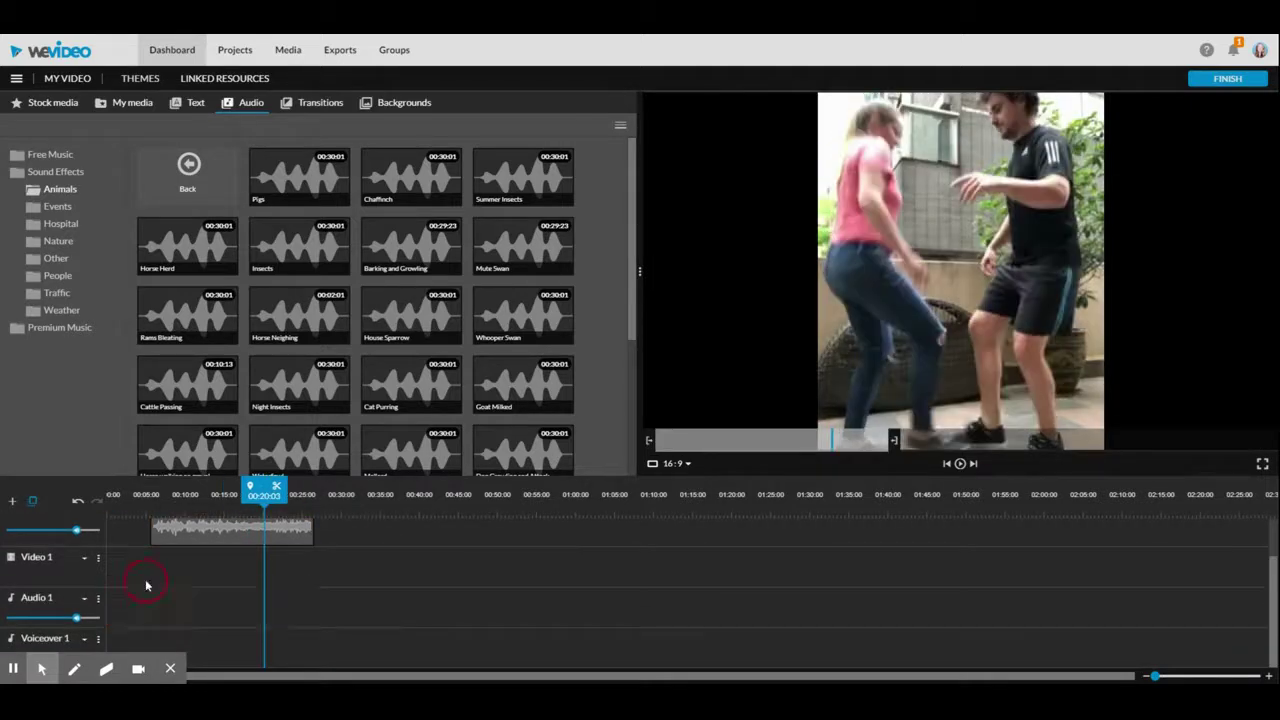
Return from the Animals sound effects to the Free Music track list
scroll(240, 590, up, 1)
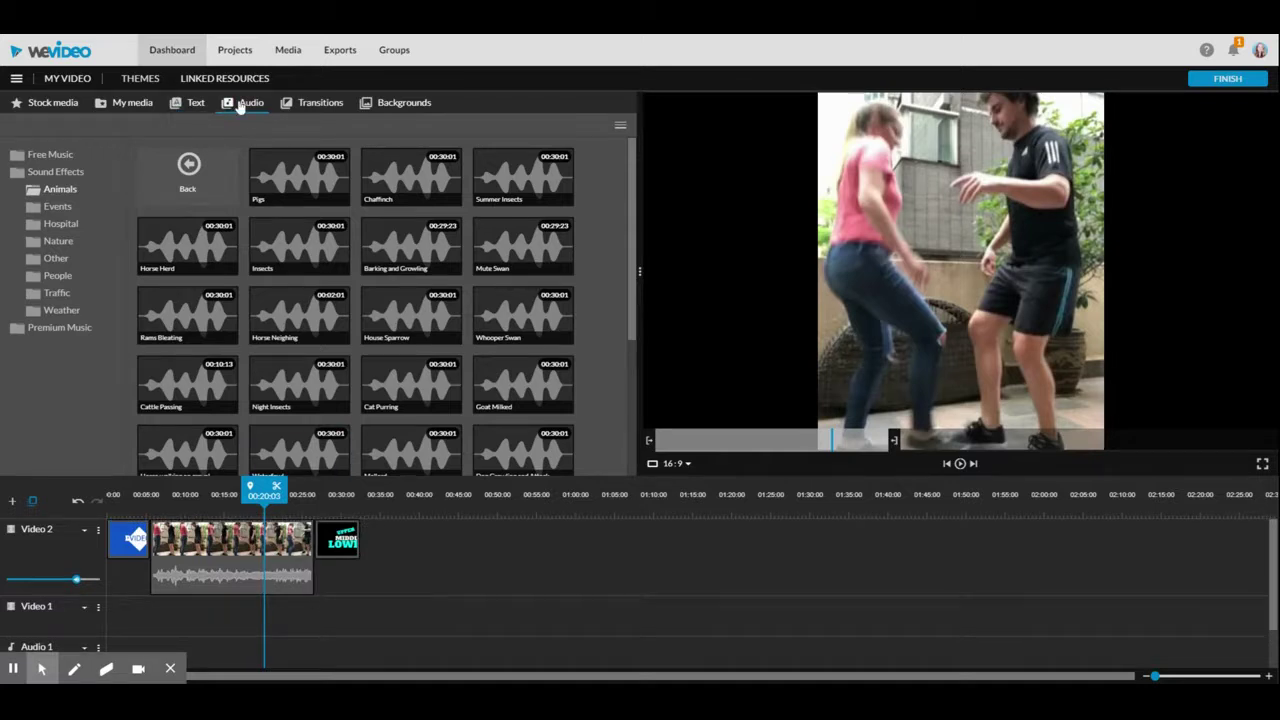
click(190, 165)
click(52, 155)
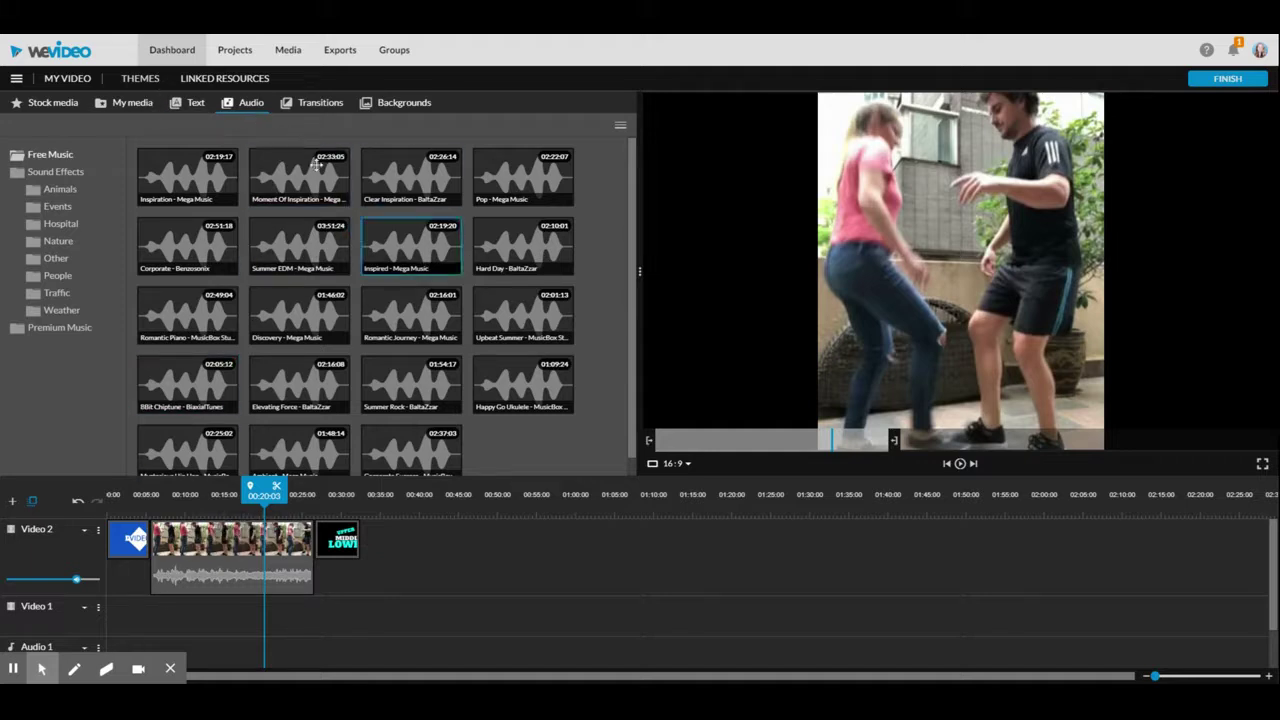
Record a 16-second narration from near the start with video preview while recording
click(133, 105)
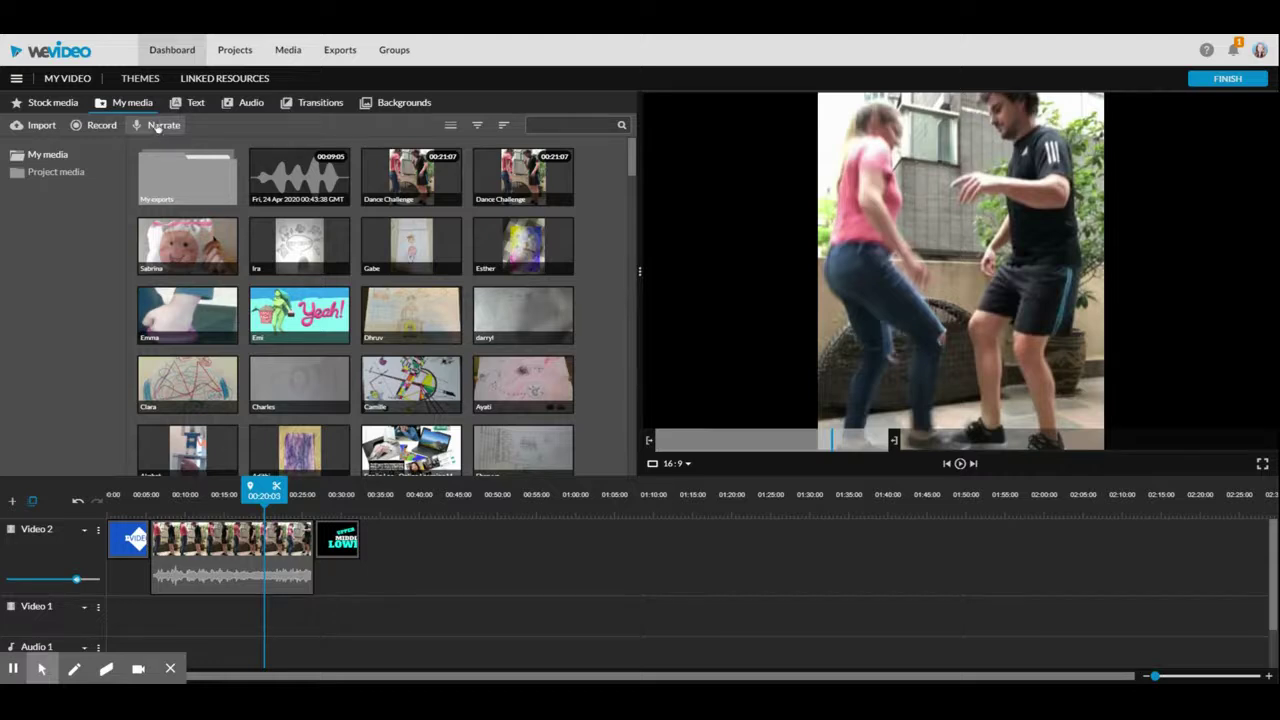
drag(264, 490, 151, 492)
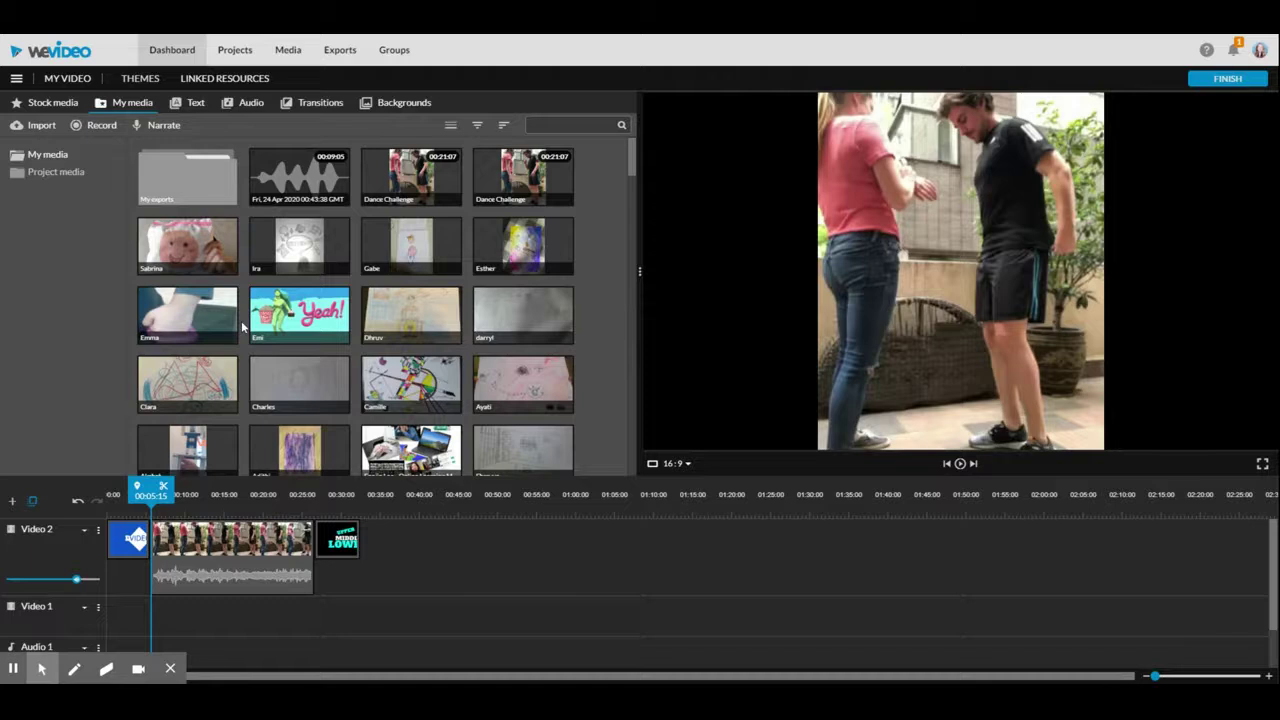
click(165, 128)
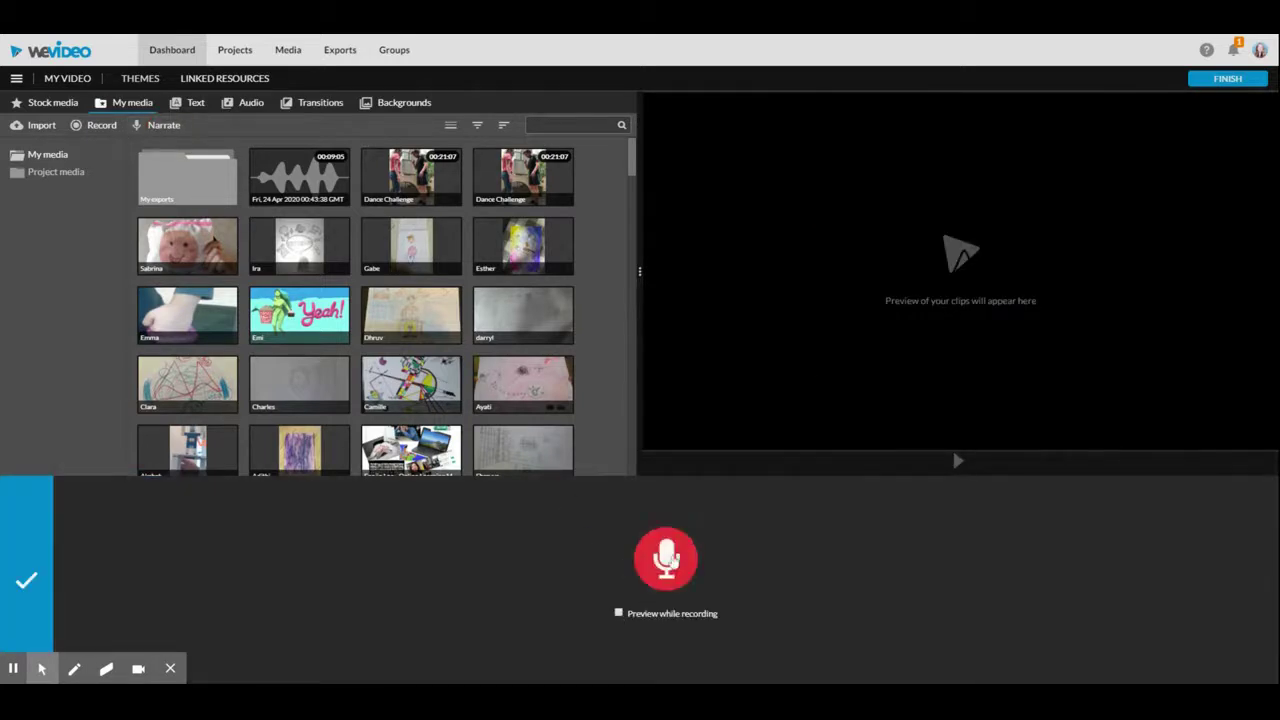
click(619, 614)
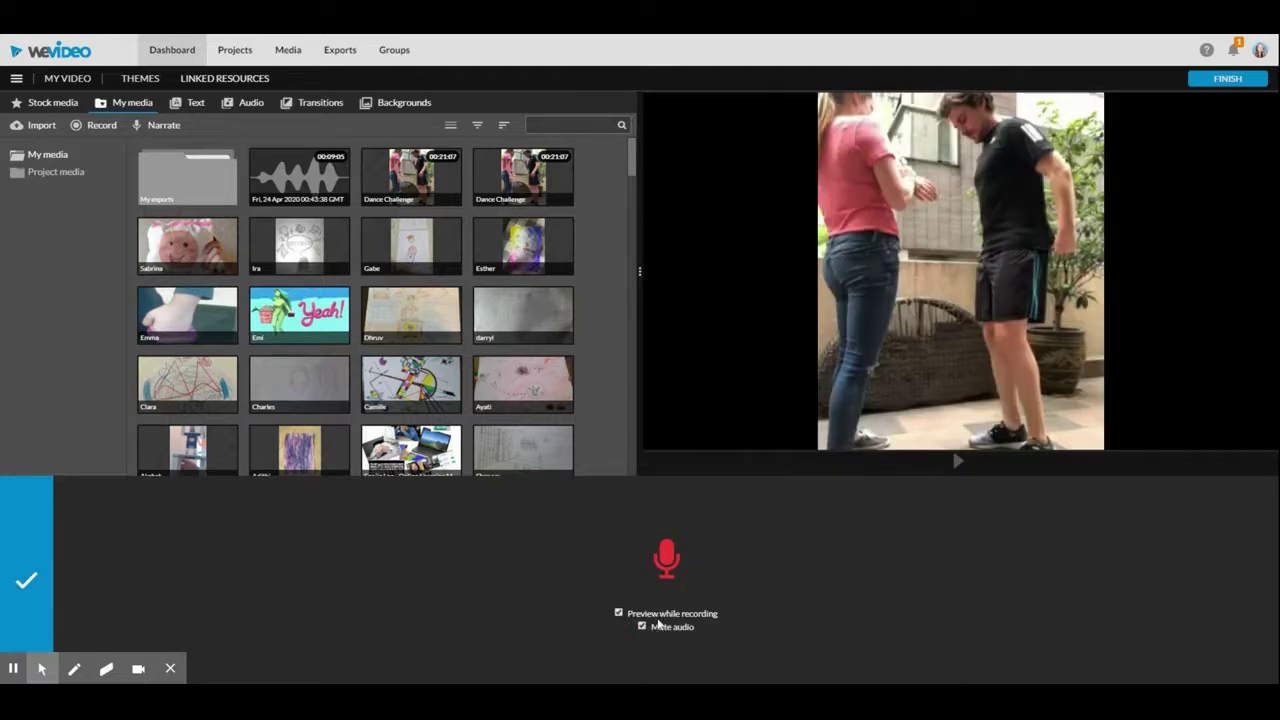
click(670, 564)
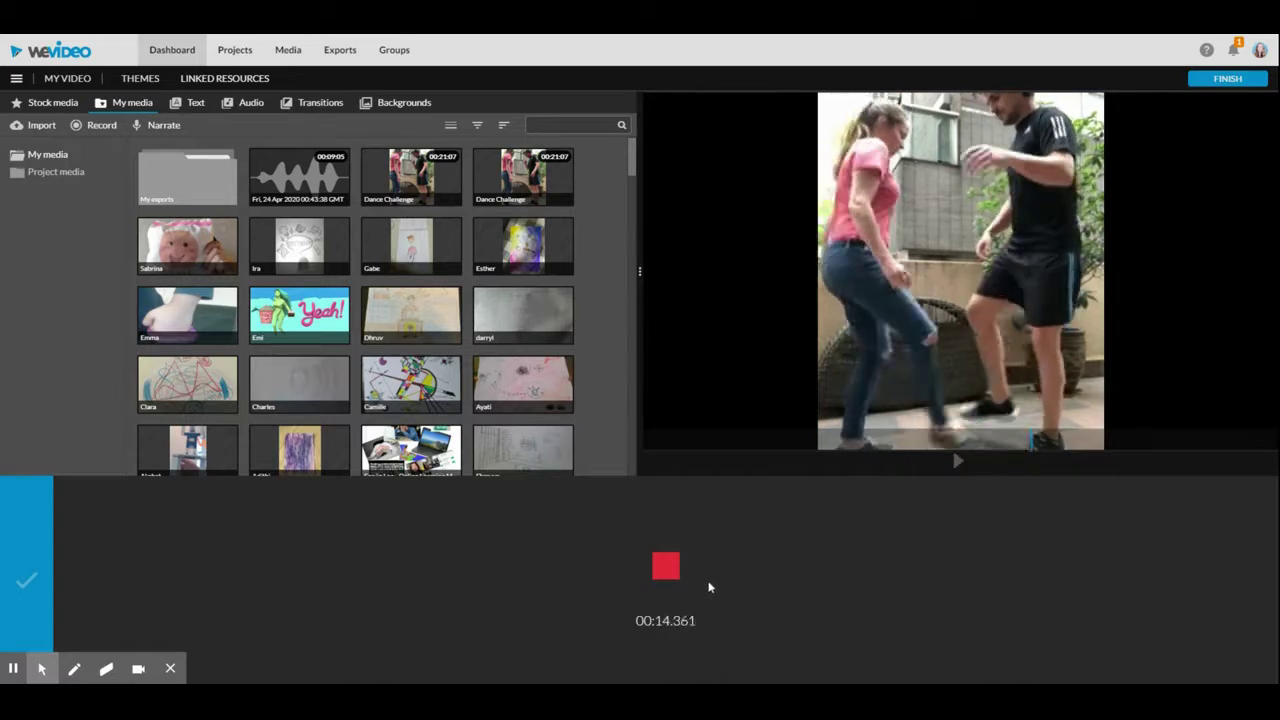
click(680, 566)
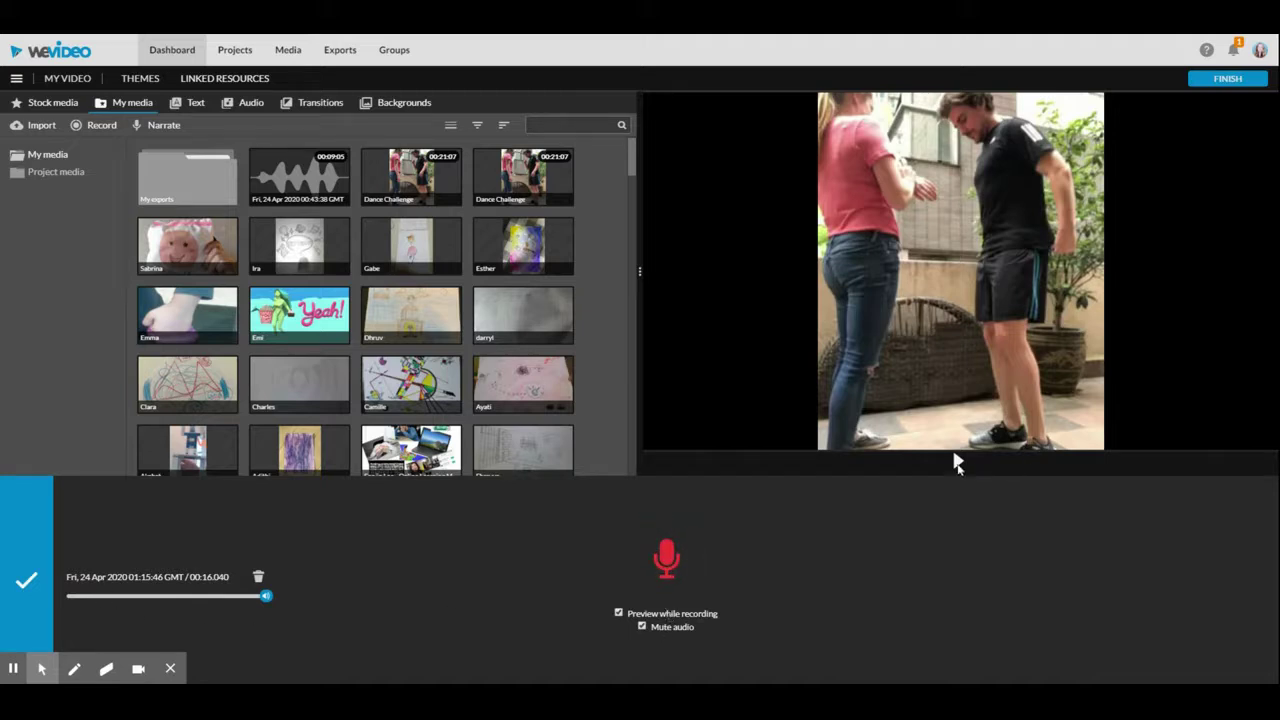
Save the narration and drag the 00:16:01 recording onto Audio 1 near the start
click(26, 584)
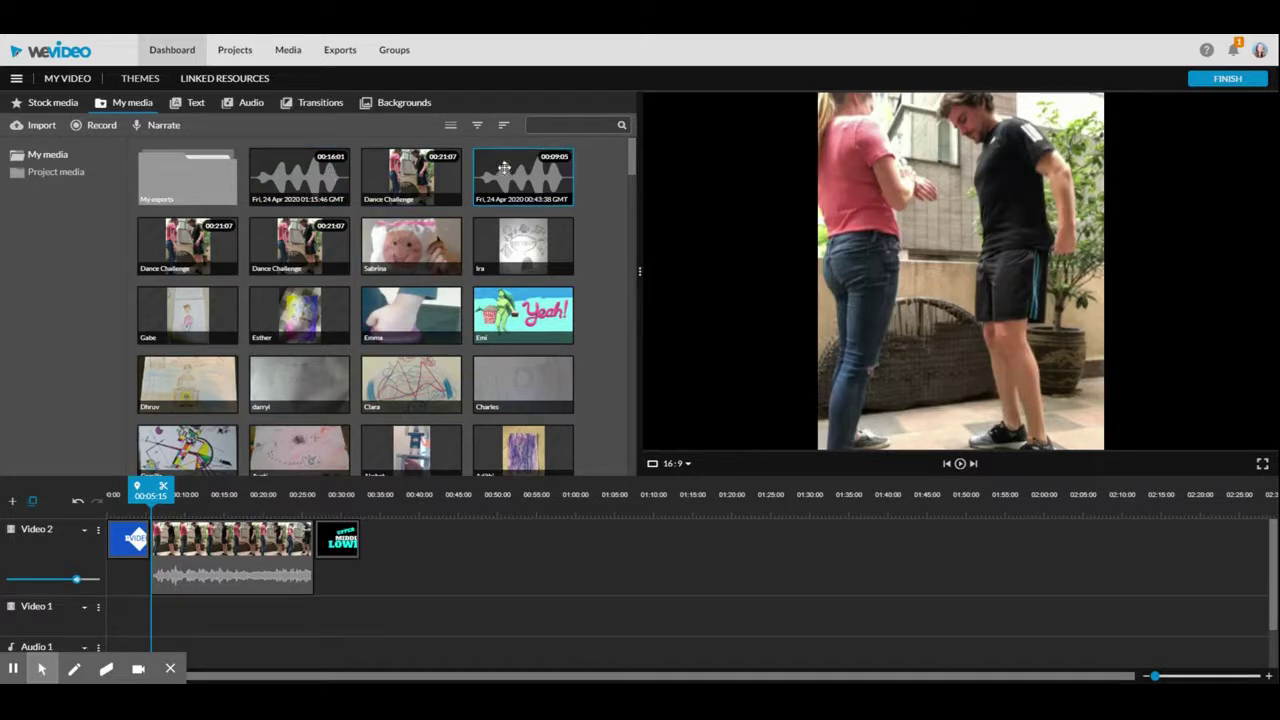
click(517, 177)
click(326, 180)
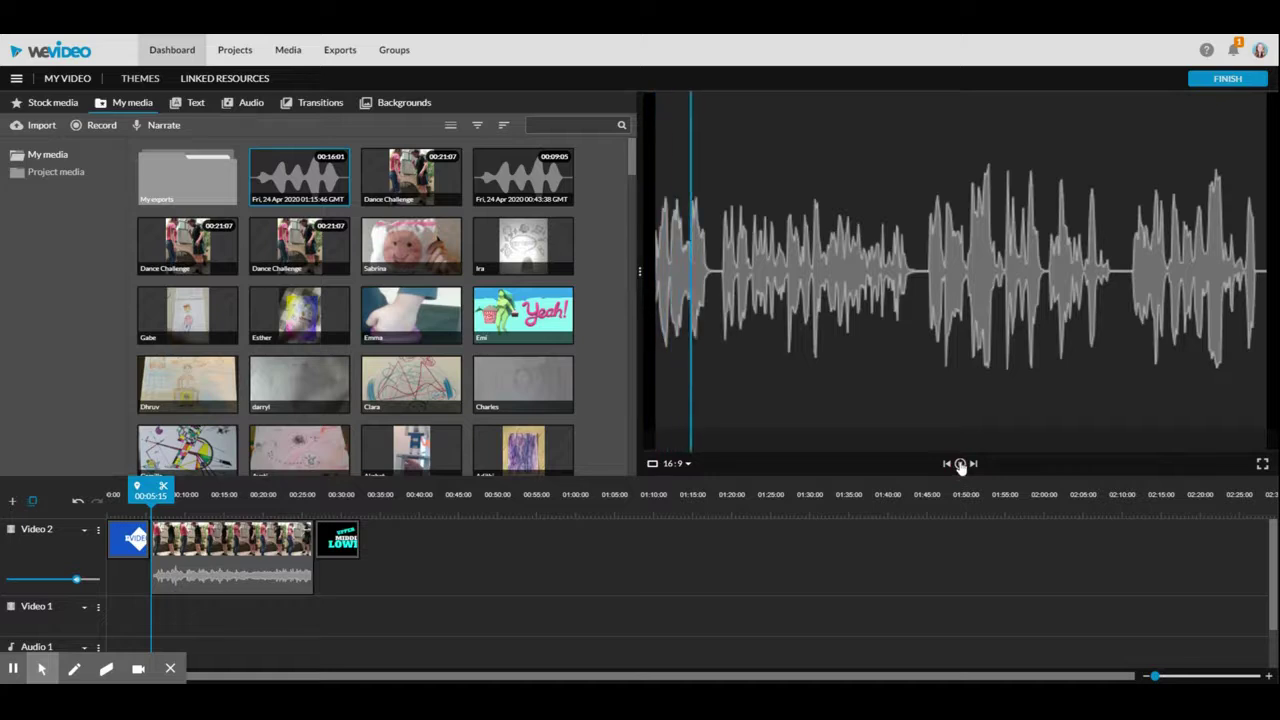
click(959, 464)
drag(261, 180, 183, 628)
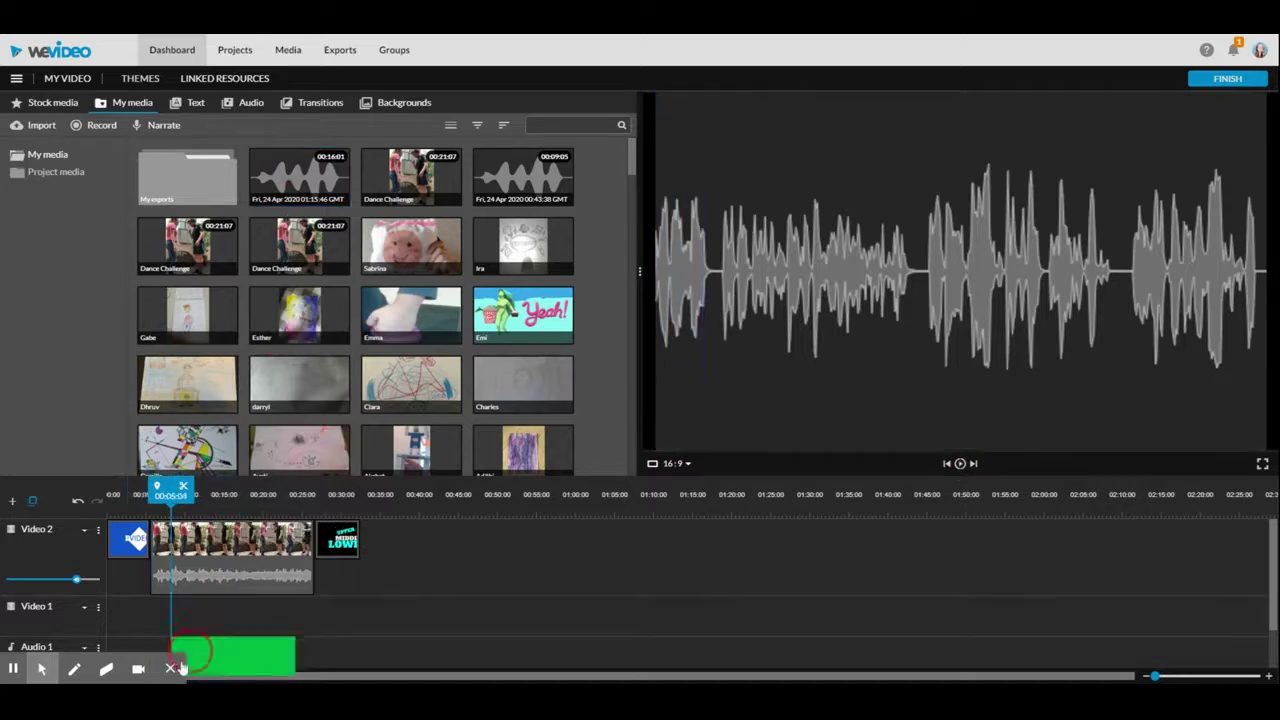